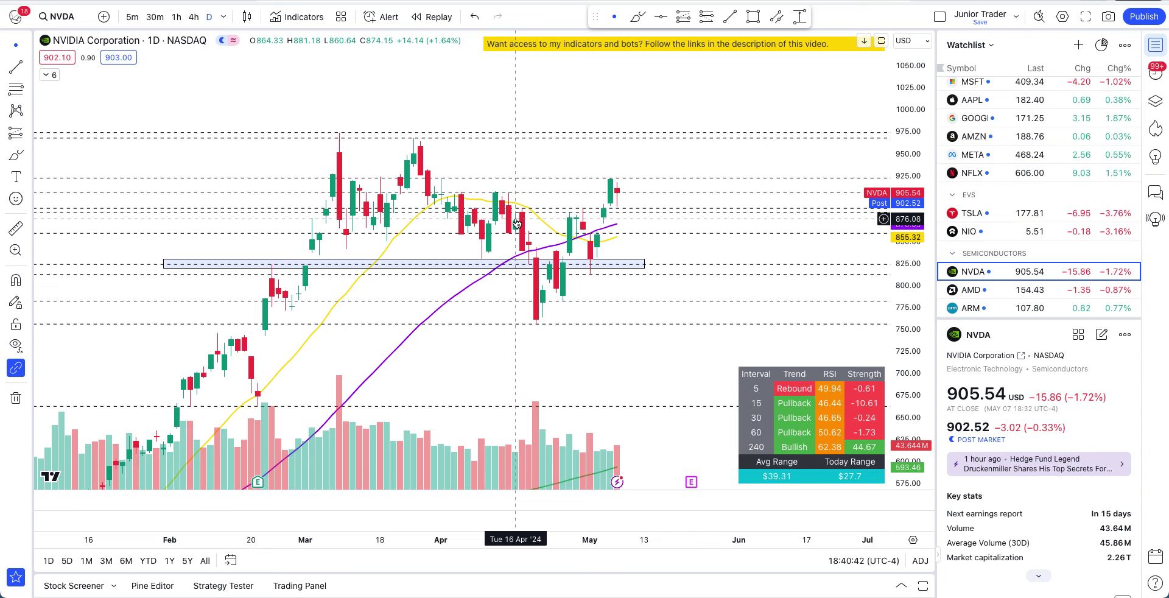
# - Mark the high of the latest NVDA daily candles with the brush and remove the mark
pyautogui.scroll(3, 560, 243)
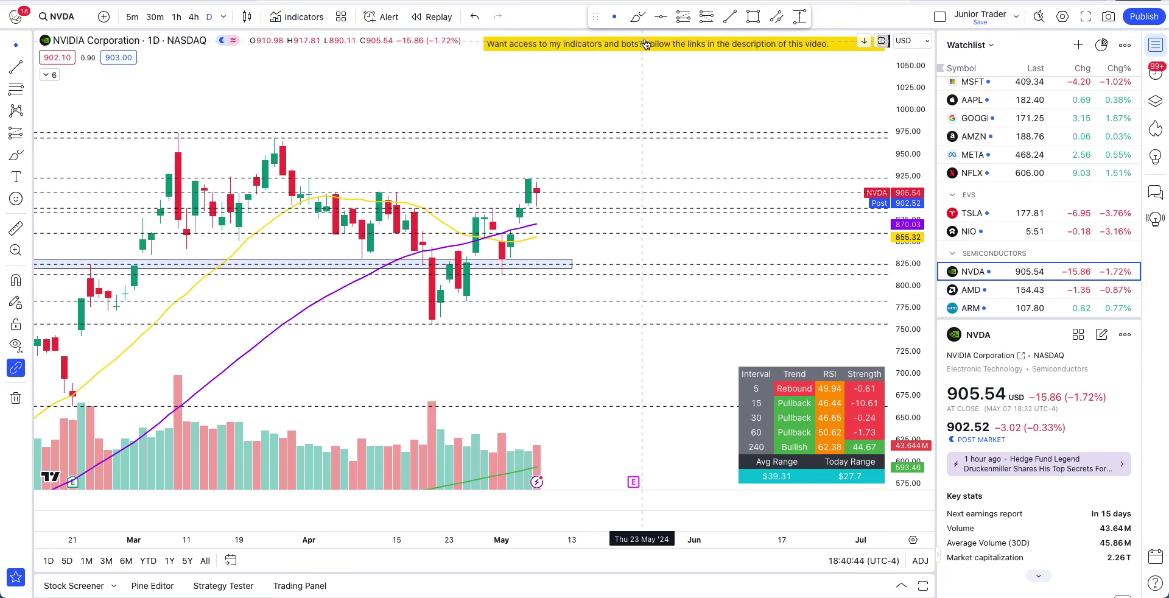
pyautogui.click(640, 19)
pyautogui.moveTo(545, 172)
pyautogui.mouseDown()
pyautogui.moveTo(554, 217)
pyautogui.moveTo(545, 170)
pyautogui.mouseUp()
pyautogui.hotkey('ctrl', 'z')
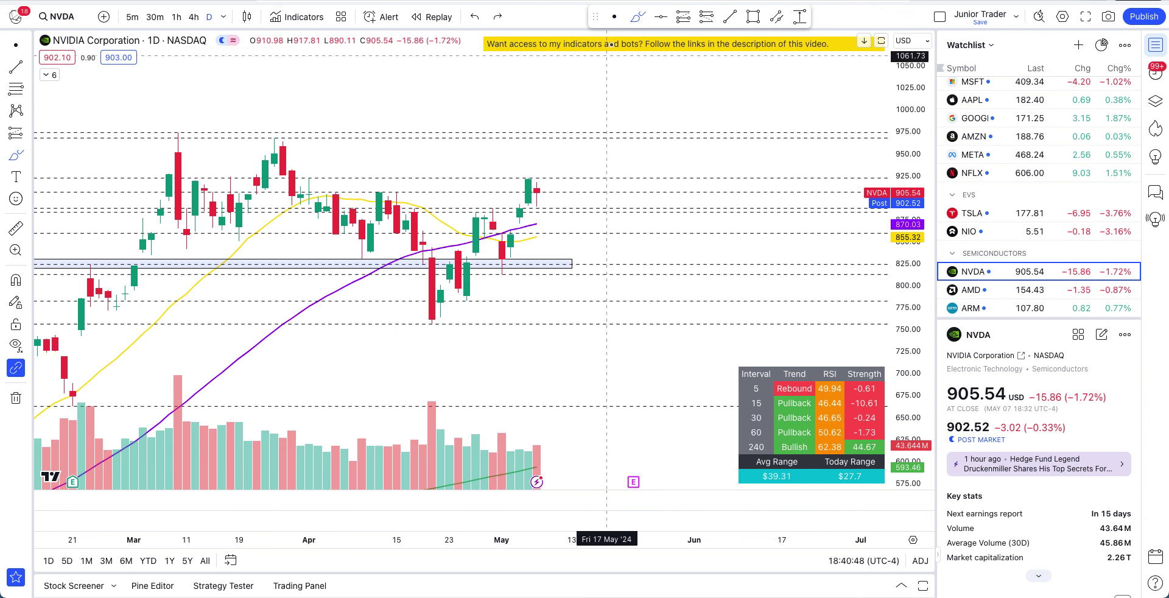
# - Brush a mark around the most recent daily candle on the NVDA chart and undo it
pyautogui.moveTo(548, 96); pyautogui.dragTo(655, 137)
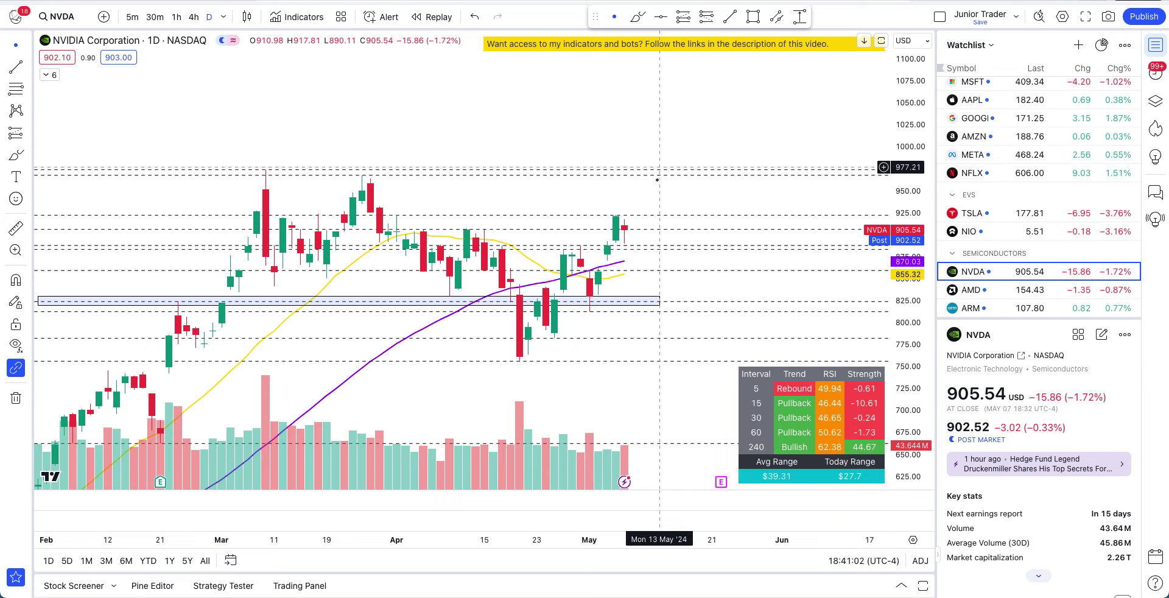
pyautogui.click(632, 17)
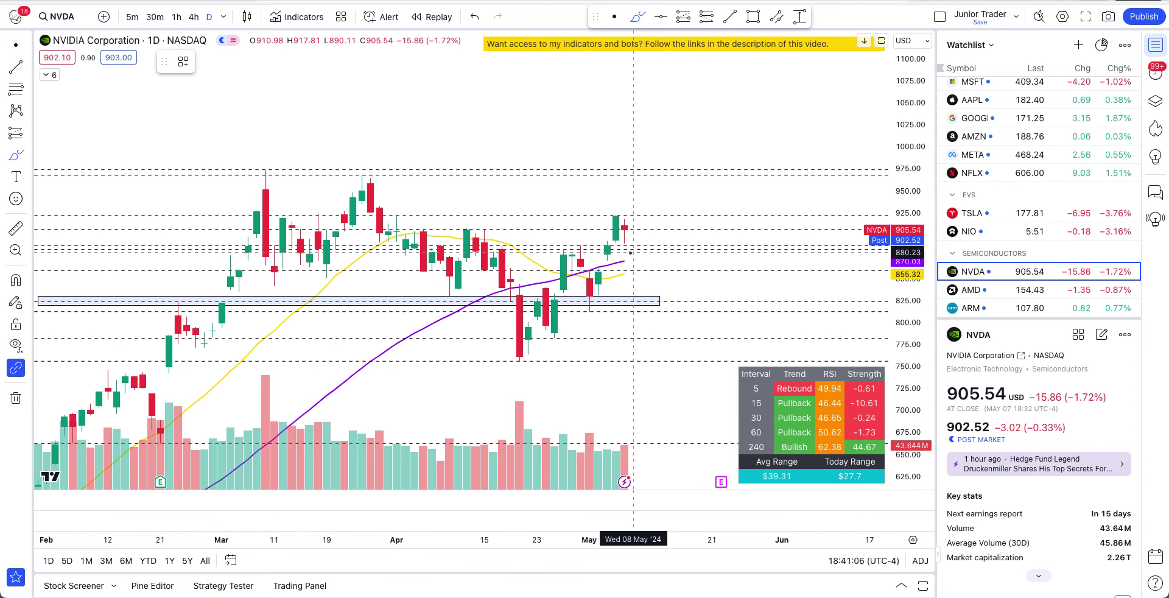
pyautogui.moveTo(632, 252)
pyautogui.mouseDown()
pyautogui.moveTo(608, 282)
pyautogui.moveTo(654, 268)
pyautogui.moveTo(631, 251)
pyautogui.mouseUp()
pyautogui.hotkey('ctrl', 'z')
# - Trace the rising swings from the April low to the latest candle with the brush, and underline the three higher lows
pyautogui.moveTo(511, 348)
pyautogui.mouseDown()
pyautogui.moveTo(544, 294)
pyautogui.moveTo(550, 319)
pyautogui.moveTo(601, 235)
pyautogui.moveTo(642, 240)
pyautogui.mouseUp()
pyautogui.moveTo(579, 307); pyautogui.dragTo(617, 302)
pyautogui.moveTo(537, 339)
pyautogui.mouseDown()
pyautogui.moveTo(566, 350)
pyautogui.moveTo(580, 339)
pyautogui.mouseUp()
pyautogui.moveTo(503, 358); pyautogui.dragTo(537, 355)
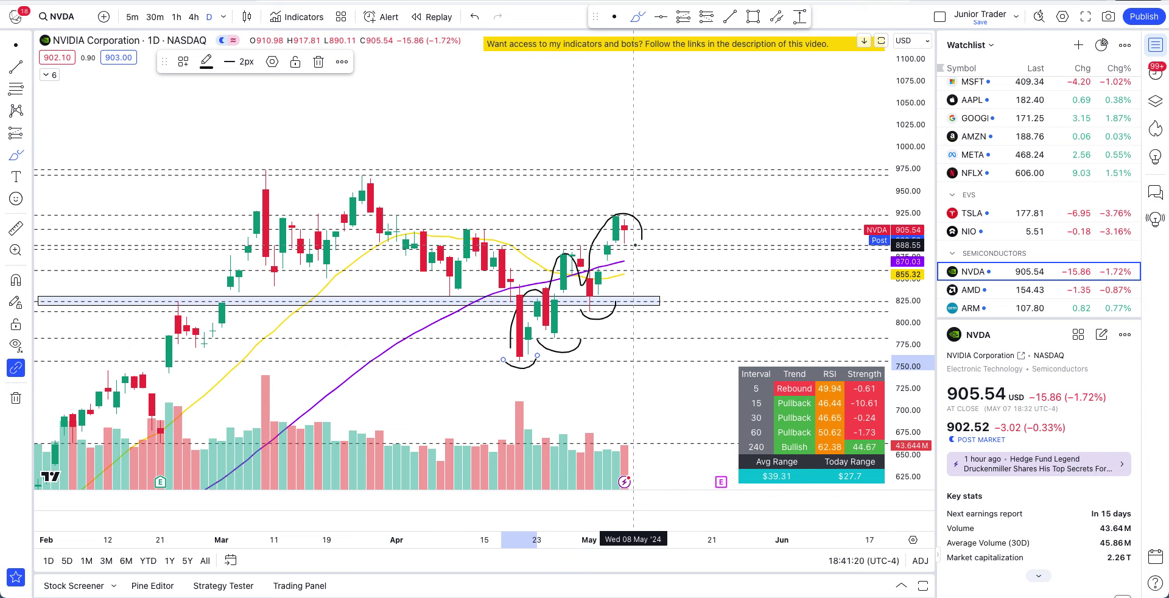
# - Outline the support level near 888 beneath the latest candles, and clear the brush marks from the chart
pyautogui.moveTo(641, 245)
pyautogui.mouseDown()
pyautogui.moveTo(571, 248)
pyautogui.moveTo(657, 243)
pyautogui.moveTo(599, 246)
pyautogui.mouseUp()
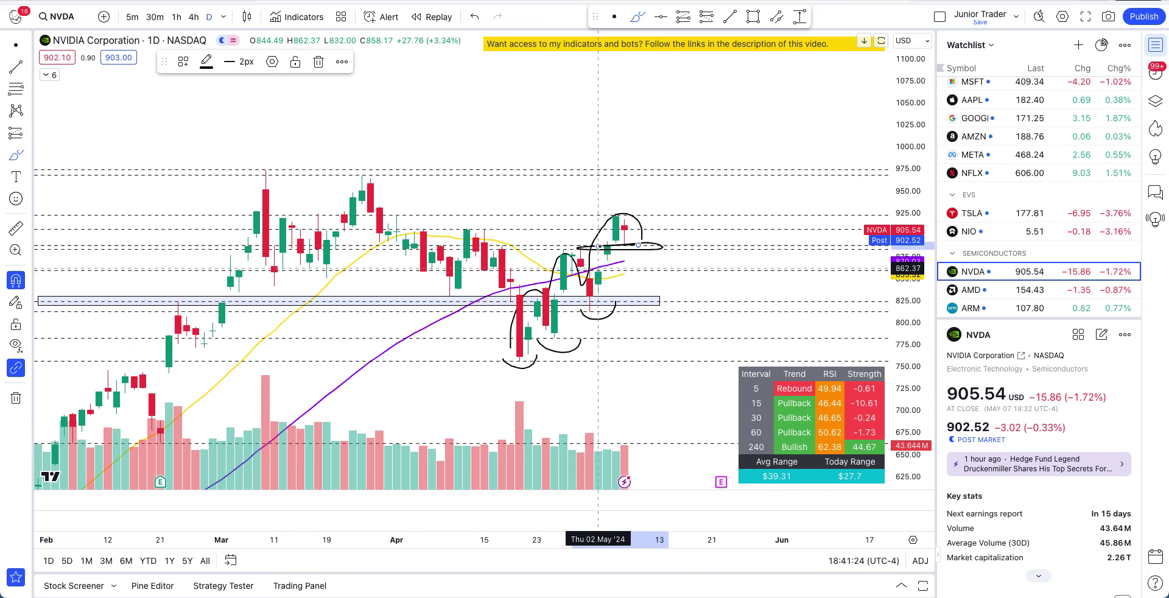
pyautogui.press('super')
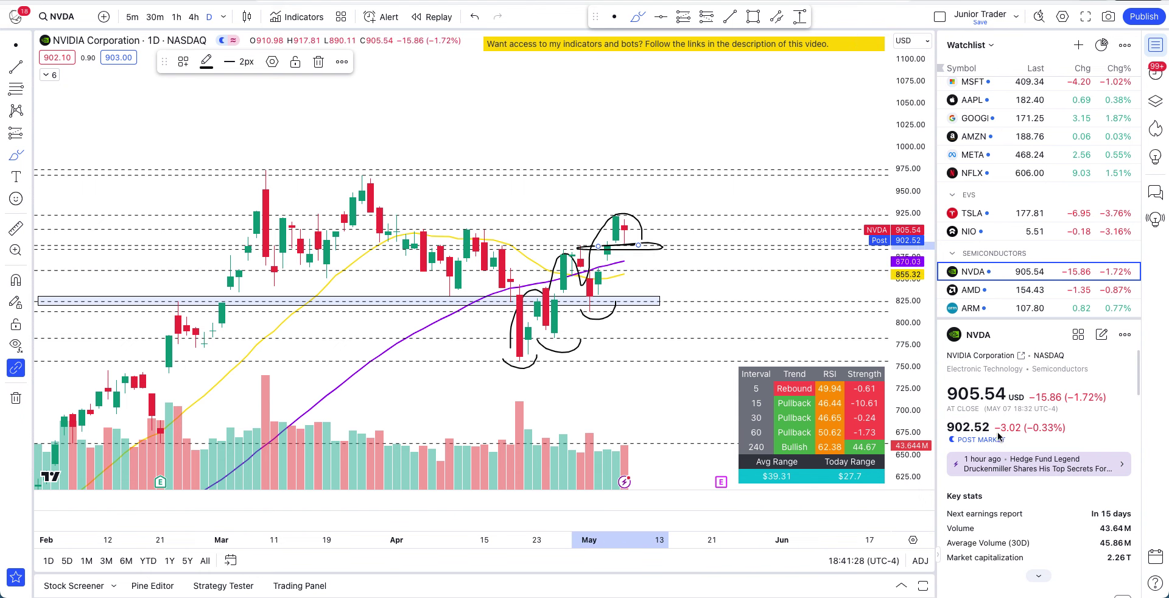
pyautogui.hotkey('ctrl', 'z')
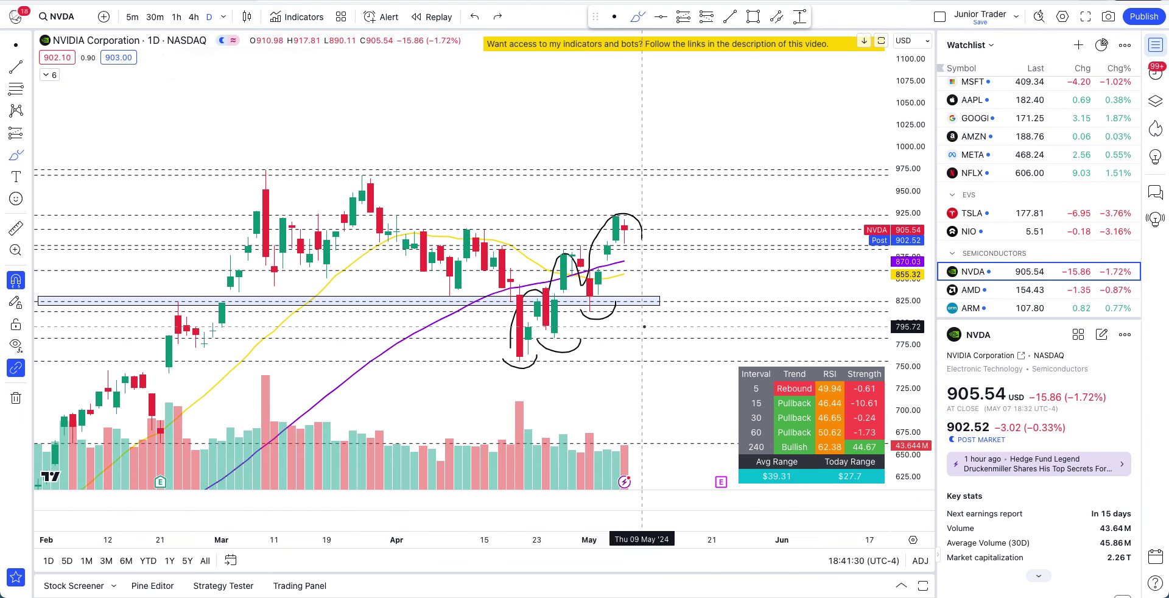
pyautogui.hotkey('ctrl', 'z')
pyautogui.hotkey('ctrl', 'z')
# - Brush over the rebound from the April low, the level near 888 and the latest daily candles, removing each mark
pyautogui.scroll(3, 441, 314)
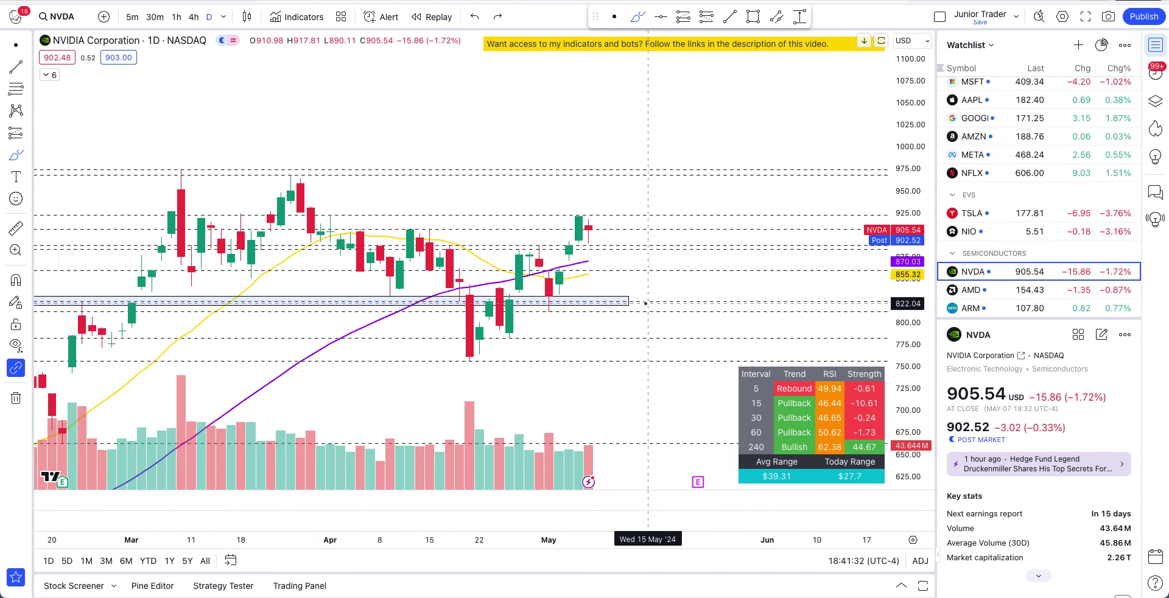
pyautogui.moveTo(418, 352)
pyautogui.mouseDown()
pyautogui.moveTo(417, 334)
pyautogui.moveTo(577, 232)
pyautogui.moveTo(569, 246)
pyautogui.moveTo(490, 245)
pyautogui.mouseUp()
pyautogui.hotkey('ctrl', 'z')
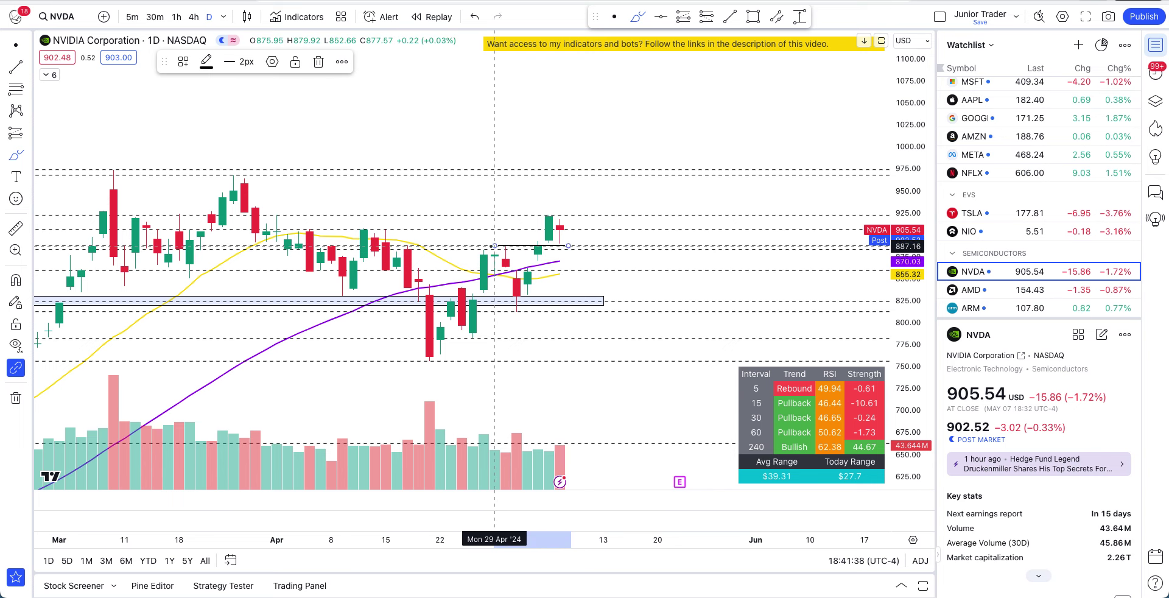
pyautogui.hotkey('ctrl', 'z')
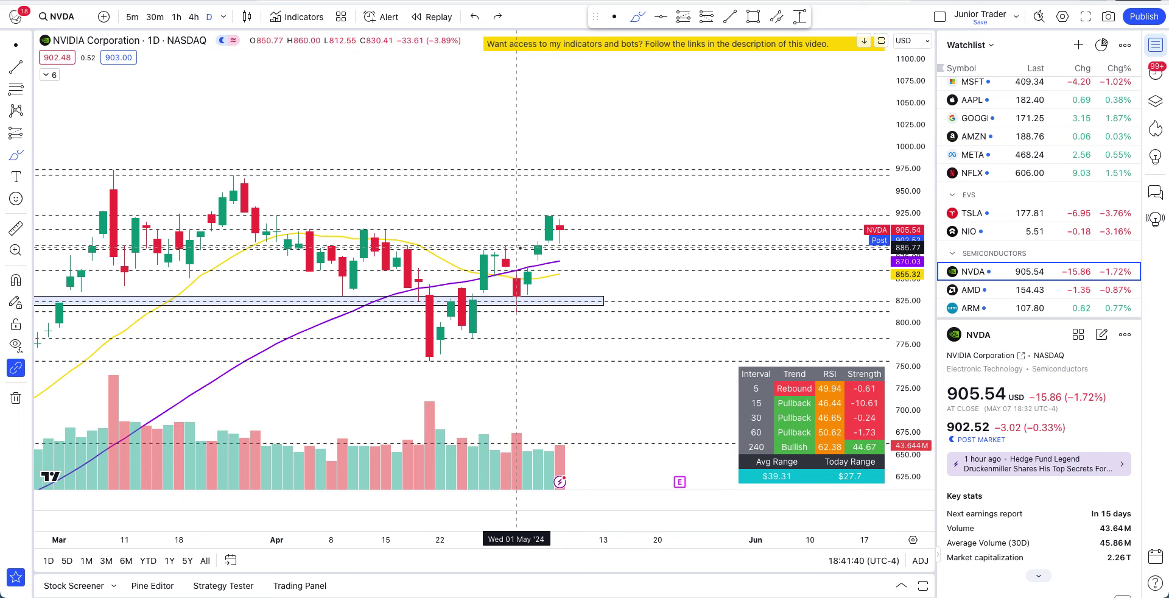
pyautogui.moveTo(551, 226)
pyautogui.mouseDown()
pyautogui.moveTo(535, 256)
pyautogui.moveTo(567, 244)
pyautogui.moveTo(550, 243)
pyautogui.mouseUp()
pyautogui.hotkey('ctrl', 'z')
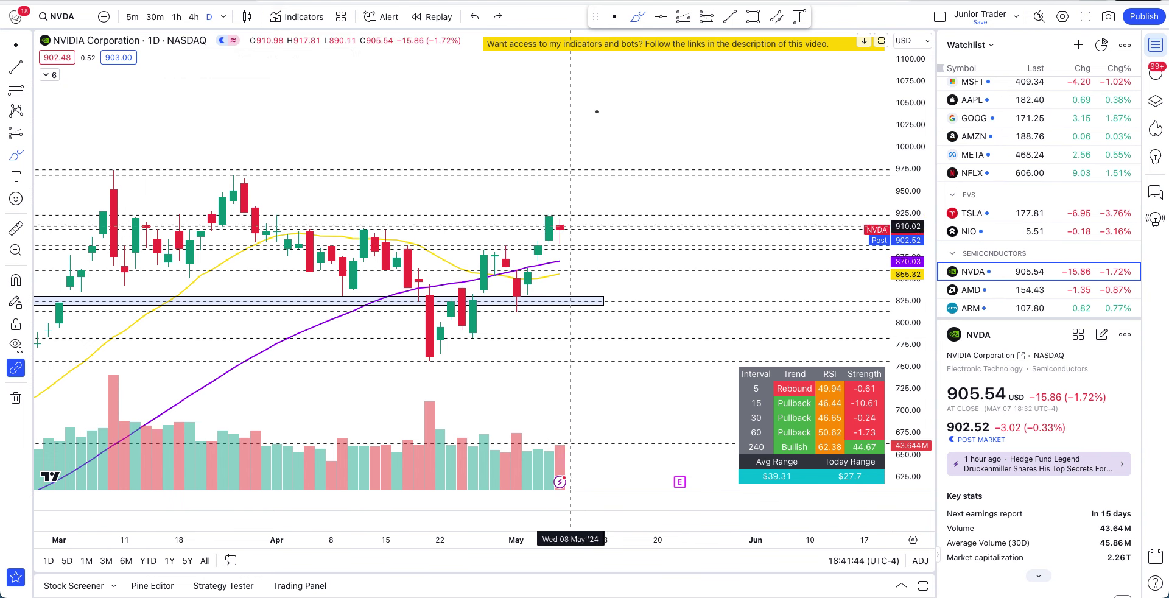
# - Sketch the rise and pullbacks from the April low to early May on the daily chart, and undo the brush strokes
pyautogui.moveTo(577, 116); pyautogui.dragTo(680, 114)
pyautogui.scroll(1, 682, 112)
pyautogui.moveTo(904, 374); pyautogui.dragTo(908, 278)
pyautogui.scroll(3, 701, 229)
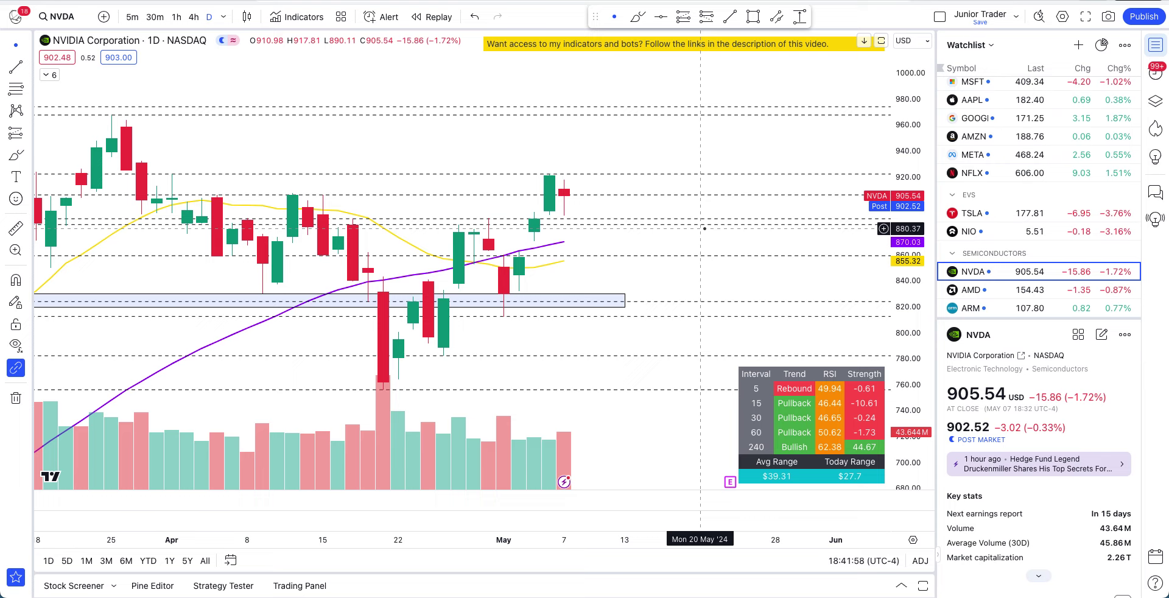
pyautogui.click(637, 13)
pyautogui.moveTo(397, 337)
pyautogui.mouseDown()
pyautogui.moveTo(410, 310)
pyautogui.moveTo(435, 341)
pyautogui.moveTo(462, 253)
pyautogui.moveTo(502, 292)
pyautogui.moveTo(534, 236)
pyautogui.mouseUp()
pyautogui.moveTo(534, 296); pyautogui.dragTo(428, 306)
pyautogui.hotkey('ctrl', 'z')
pyautogui.hotkey('ctrl', 'z')
pyautogui.moveTo(405, 416); pyautogui.dragTo(592, 245)
pyautogui.hotkey('ctrl', 'z')
# - Switch the NVDA chart to the 1-hour interval to view the early May price action in detail
pyautogui.hscroll(-3, 590, 246)
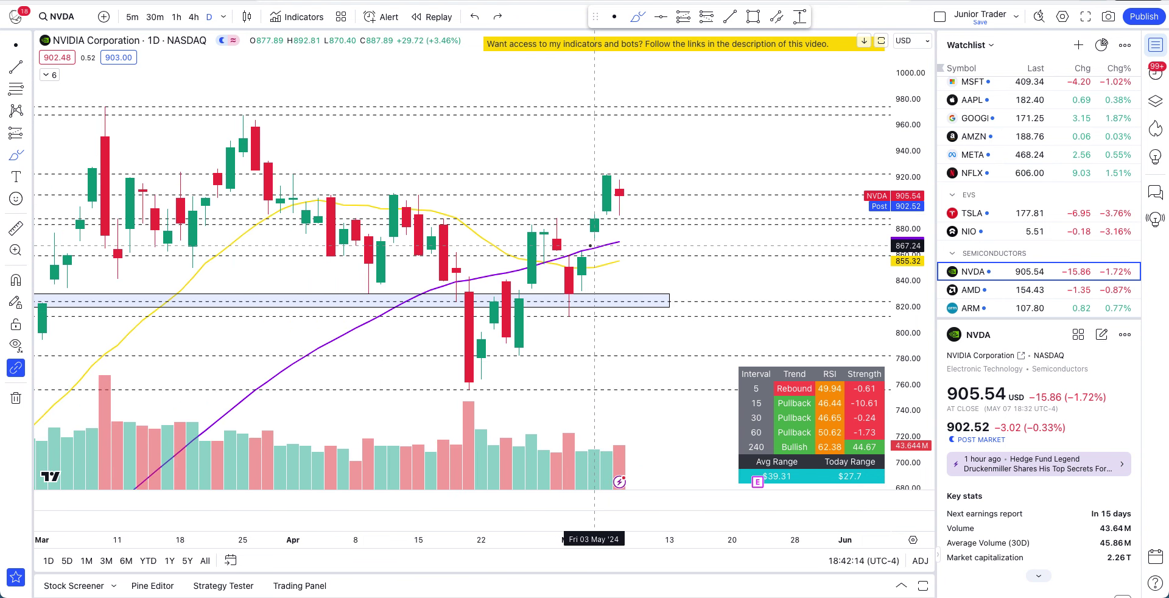
pyautogui.click(176, 18)
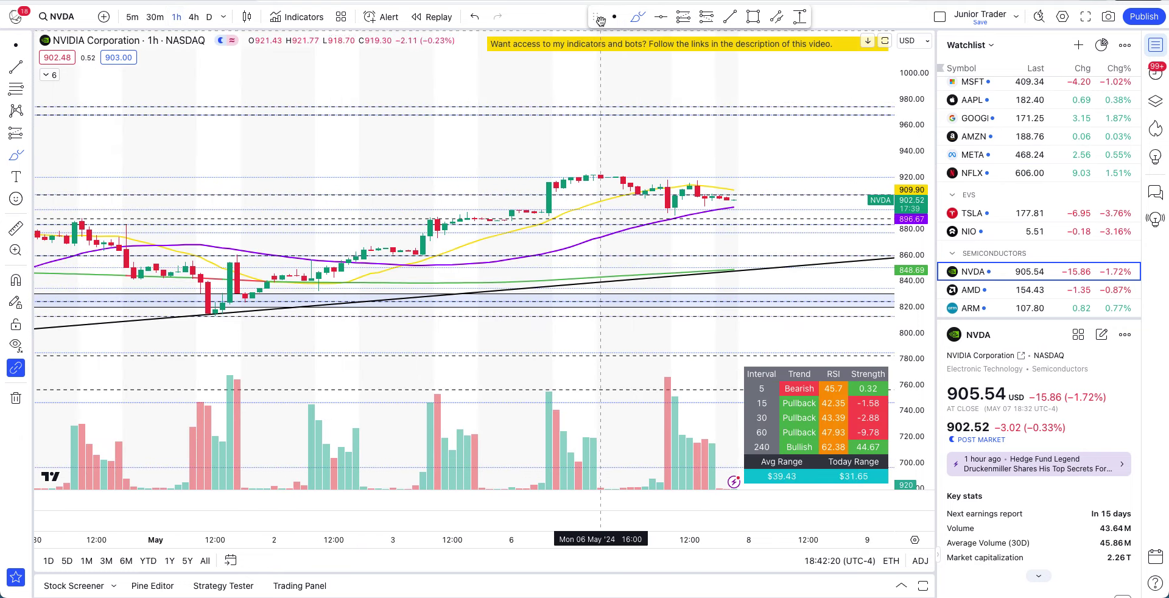
pyautogui.moveTo(585, 126); pyautogui.dragTo(538, 198)
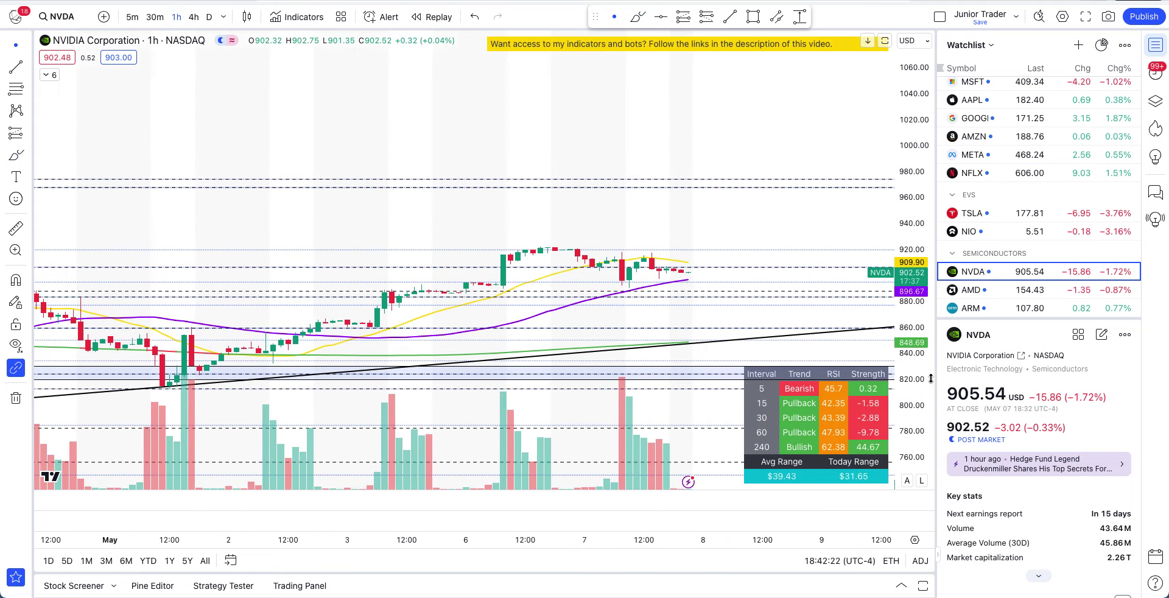
pyautogui.moveTo(928, 450); pyautogui.dragTo(923, 106)
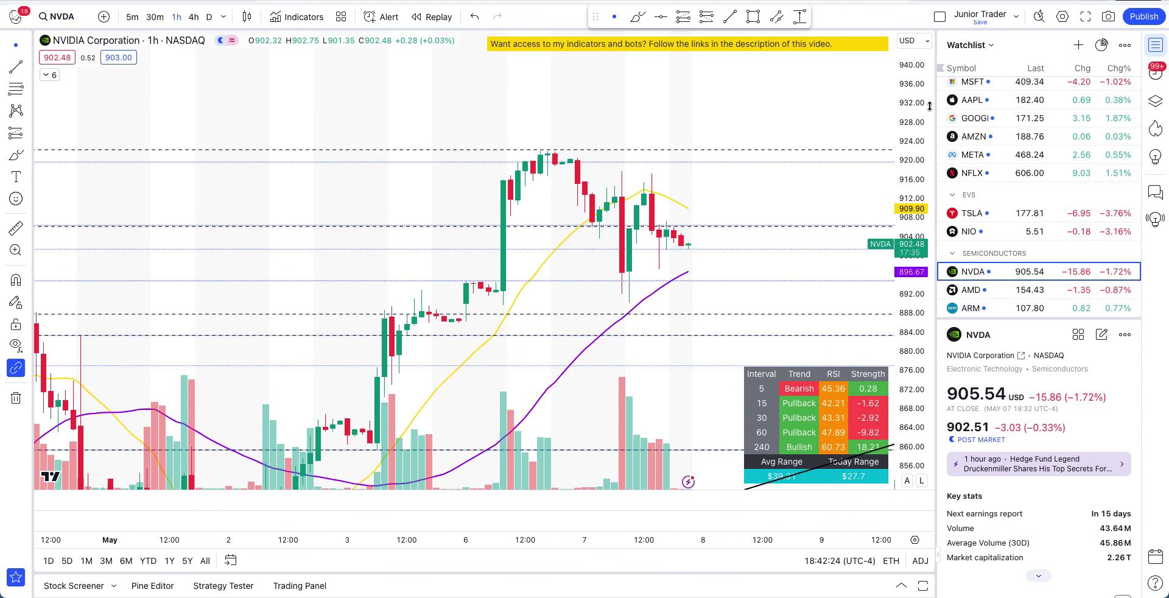
# - Switch the chart to the 5-minute interval and show the Junior Trader Day Trading Bot indicator
pyautogui.click(131, 17)
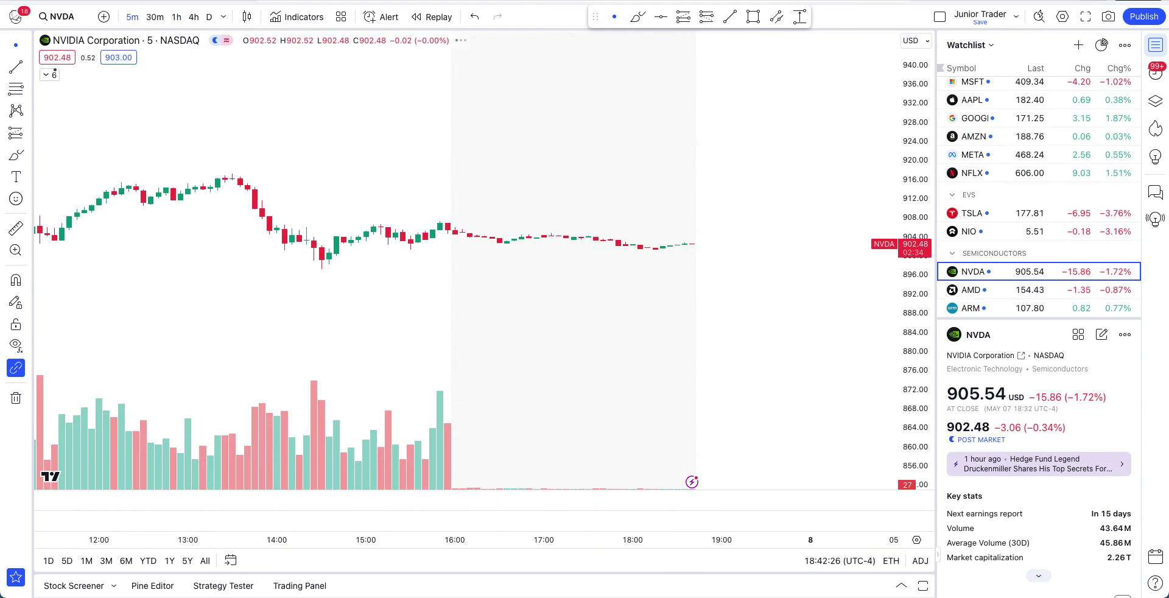
pyautogui.scroll(-10, 336, 240)
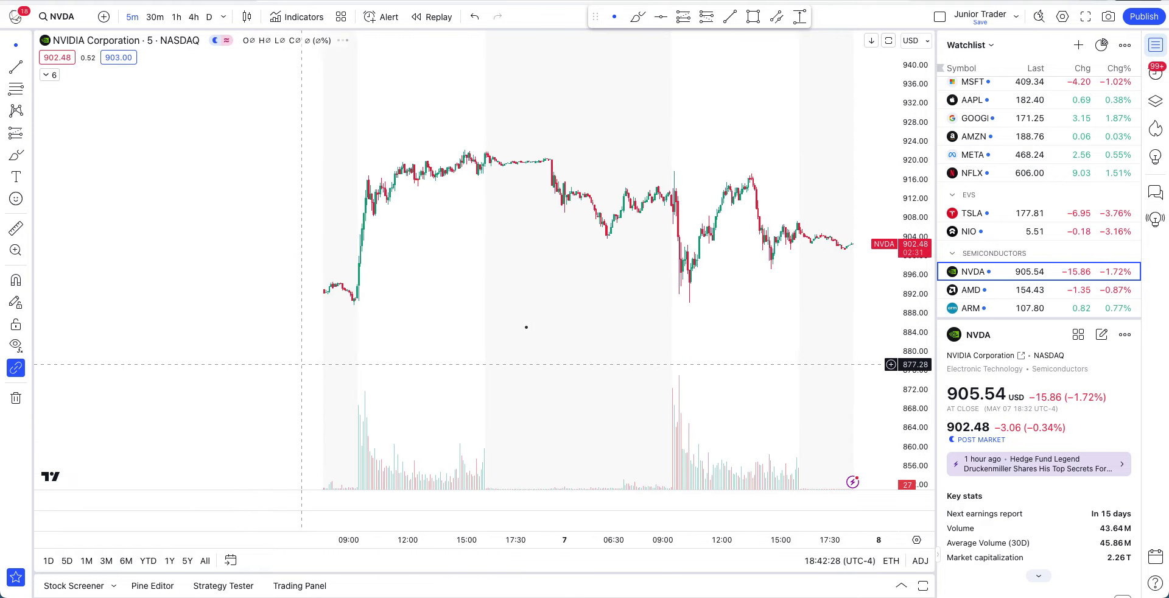
pyautogui.click(49, 75)
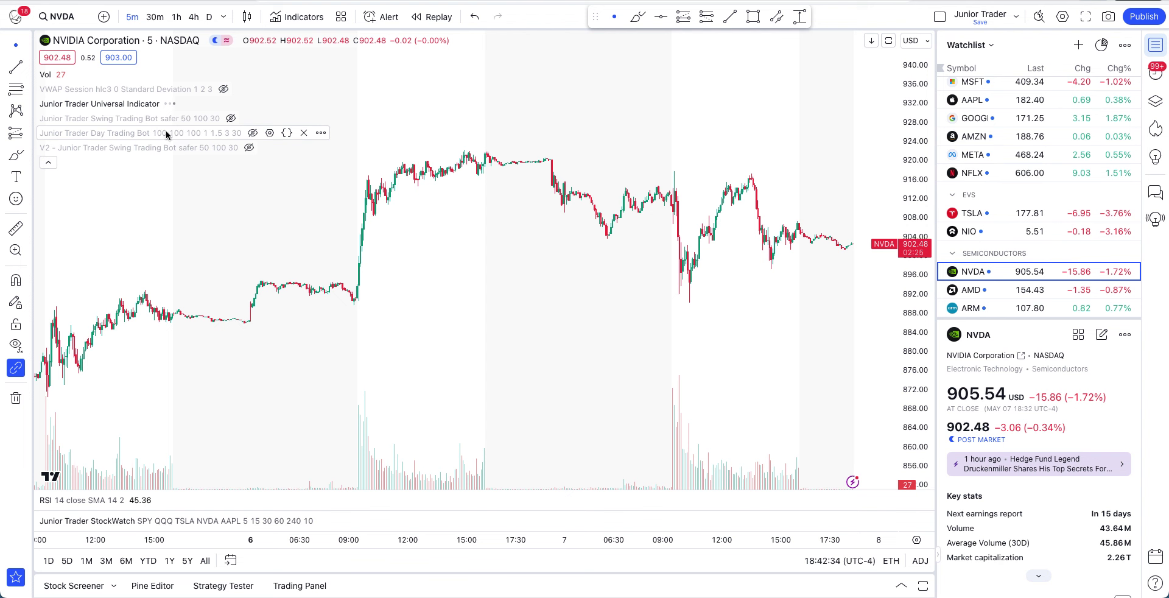
pyautogui.click(252, 133)
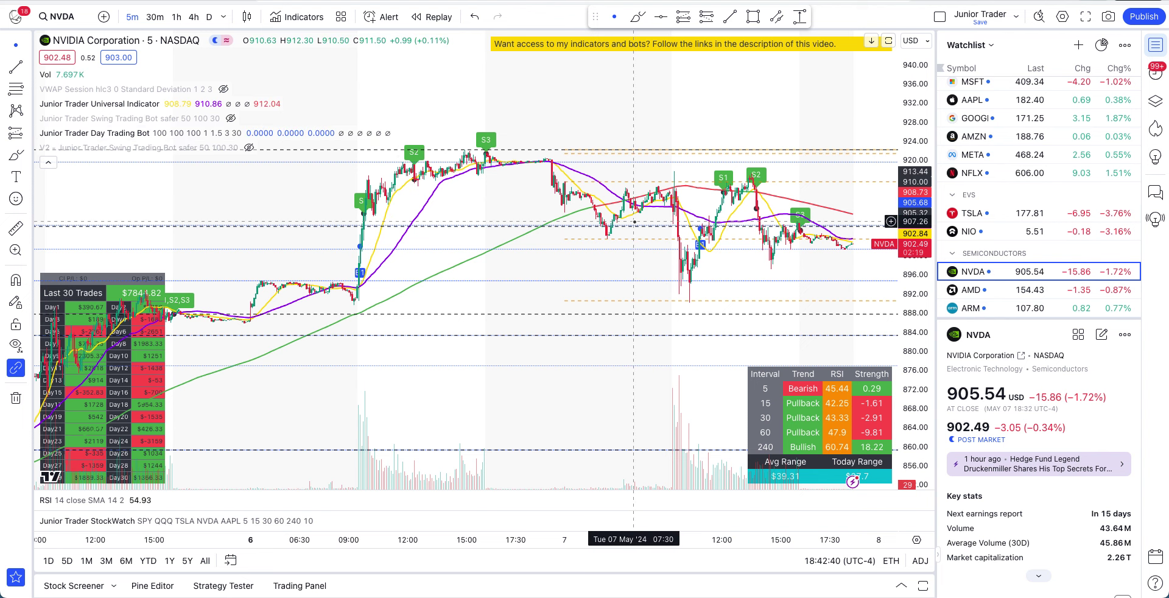
# - Examine the day trading bot's signals for May 6 and 7, then hide the bot and collapse the indicator legend
pyautogui.scroll(-5, 635, 221)
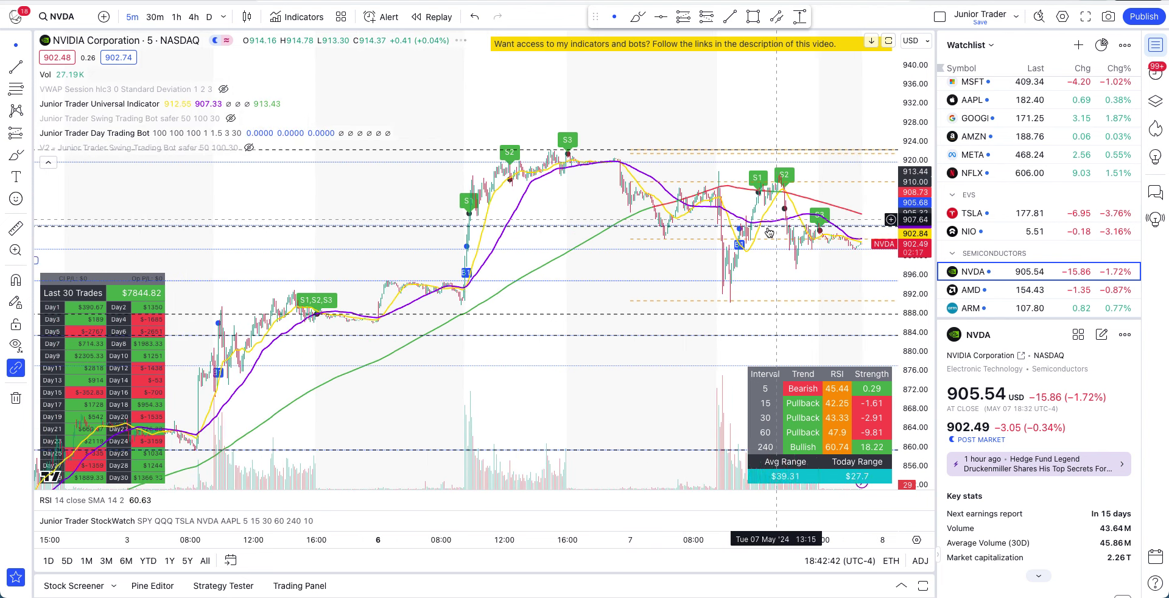
pyautogui.scroll(2, 753, 231)
pyautogui.scroll(1, 753, 231)
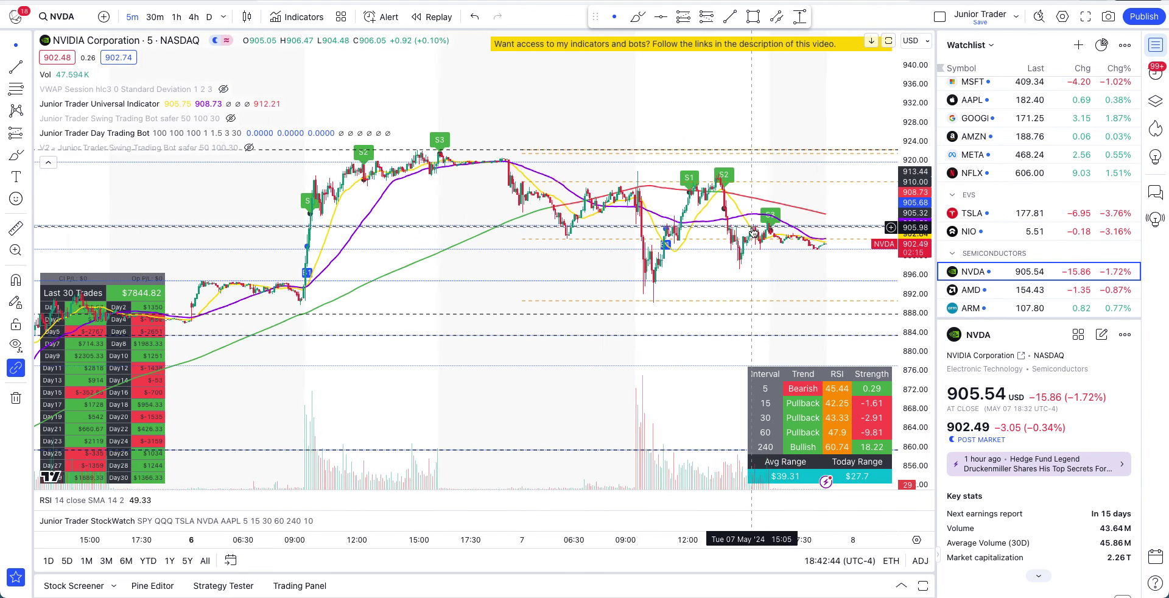
pyautogui.moveTo(231, 139)
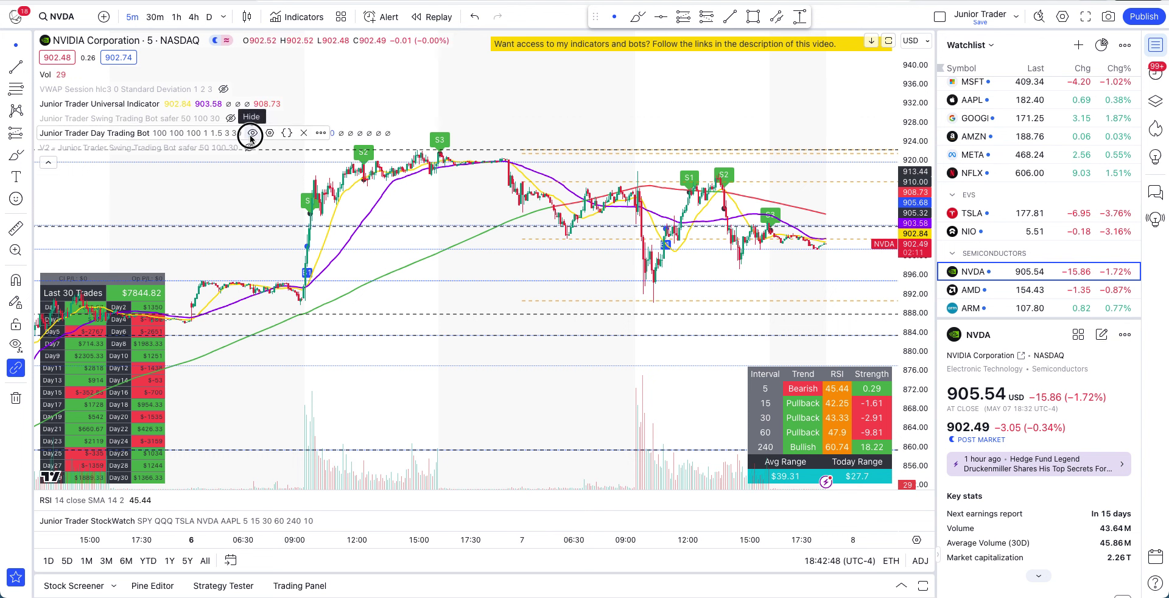
pyautogui.click(252, 134)
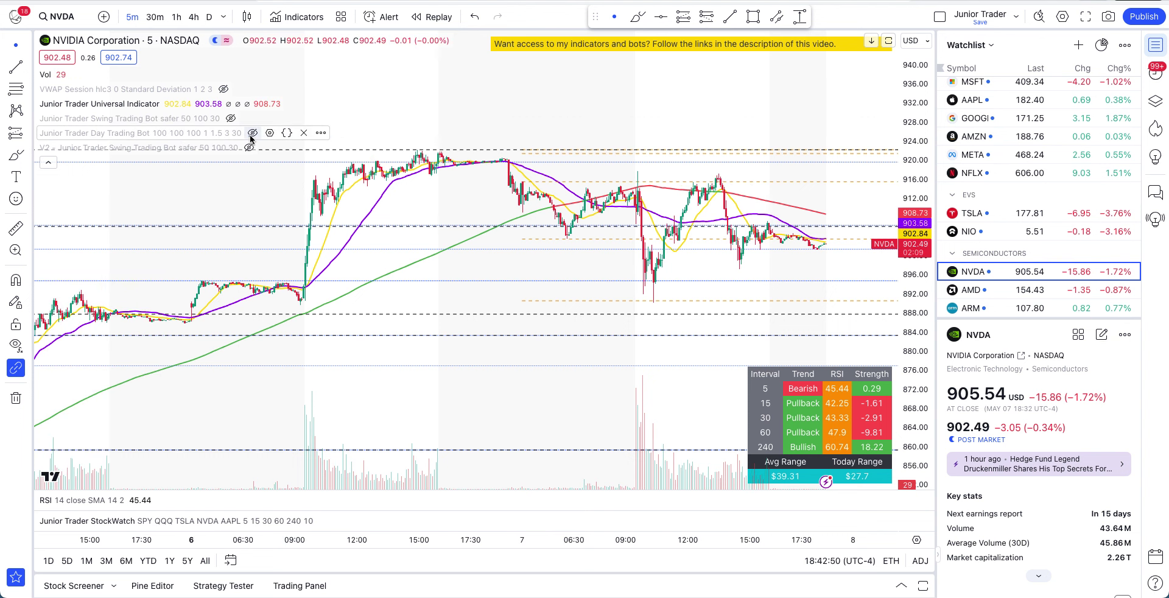
pyautogui.click(48, 163)
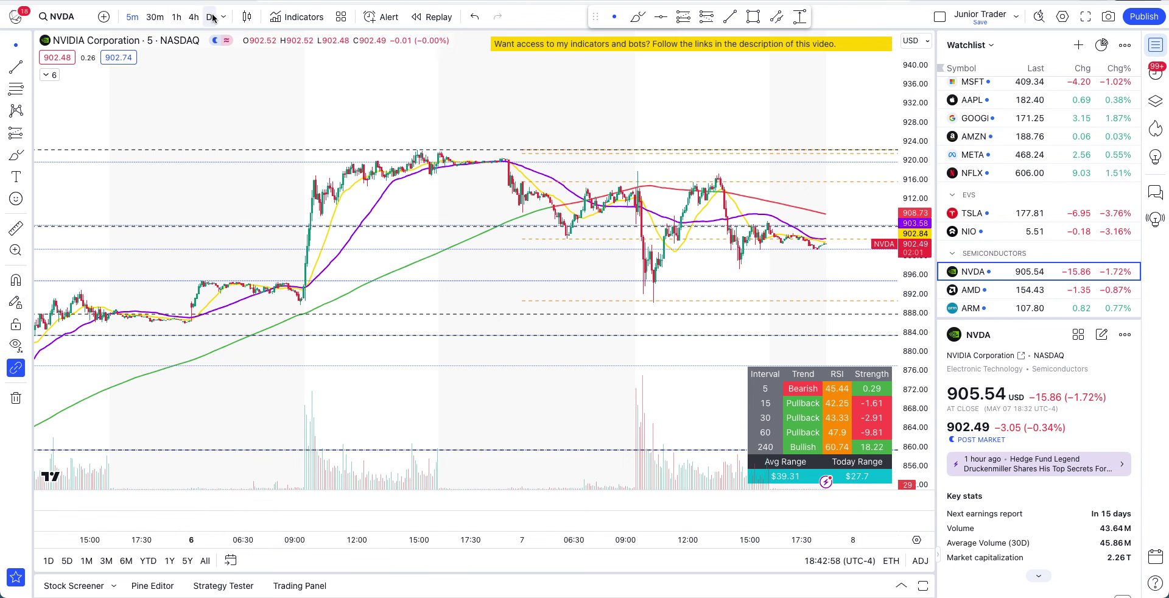
# - Set the NVDA chart back to the 1-hour interval, showing the price action from mid-April to May 7
pyautogui.click(176, 16)
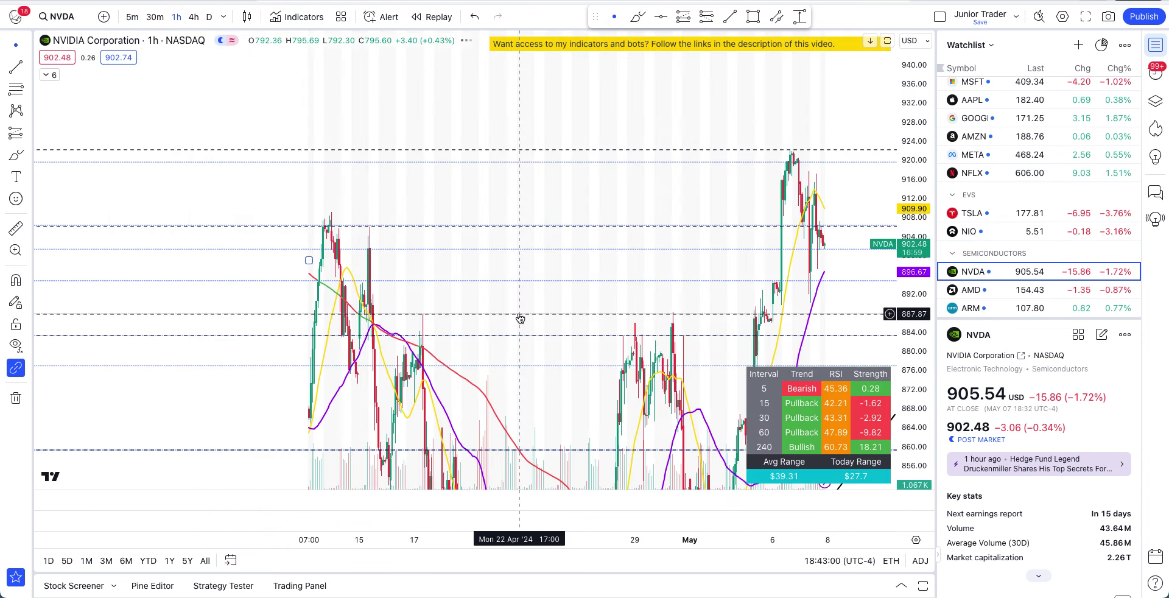
pyautogui.scroll(5, 607, 90)
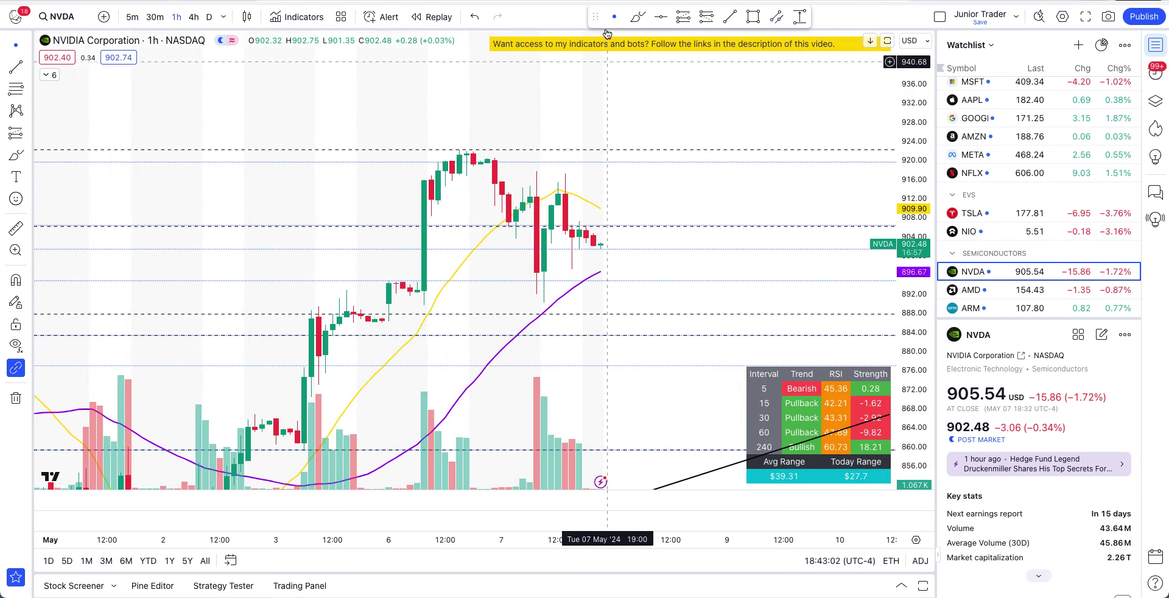
pyautogui.moveTo(626, 201); pyautogui.dragTo(665, 154)
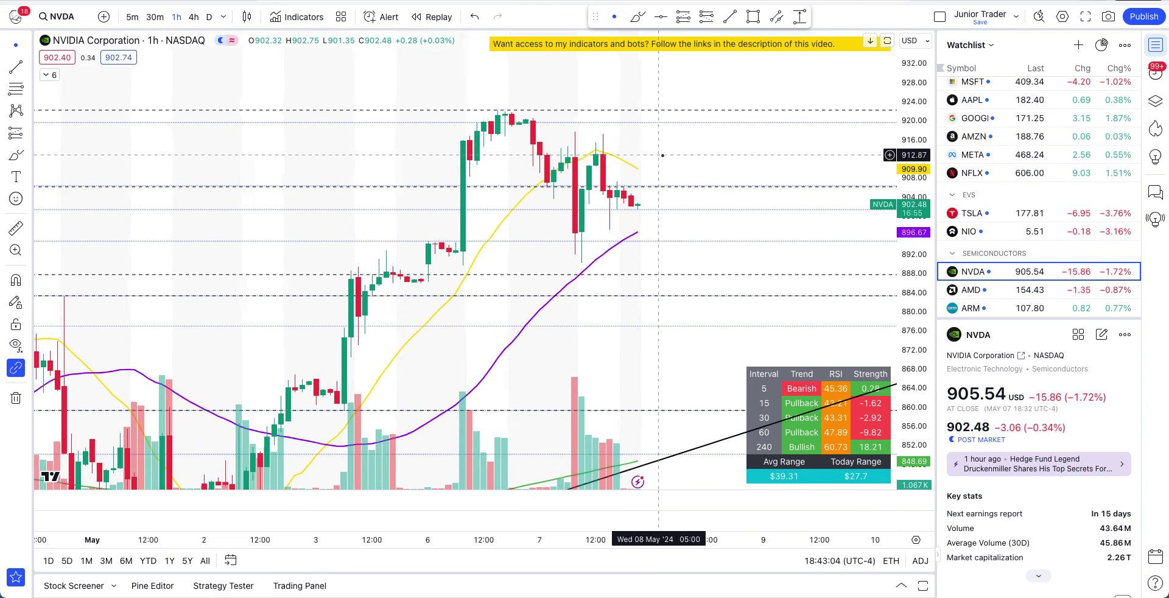
pyautogui.scroll(-3, 663, 155)
pyautogui.moveTo(907, 204); pyautogui.dragTo(914, 233)
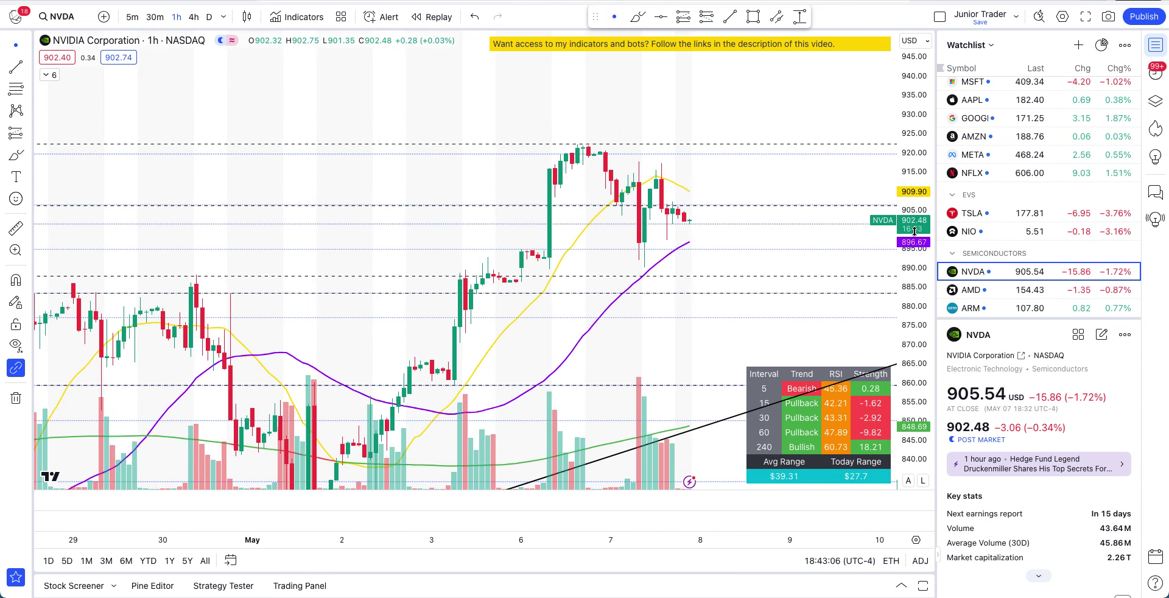
pyautogui.scroll(-4, 548, 221)
pyautogui.moveTo(918, 141); pyautogui.dragTo(920, 271)
pyautogui.moveTo(721, 122); pyautogui.dragTo(535, 106)
# - Underline the support level near 888 on the 1-hour chart with the brush and undo the stroke
pyautogui.click(637, 16)
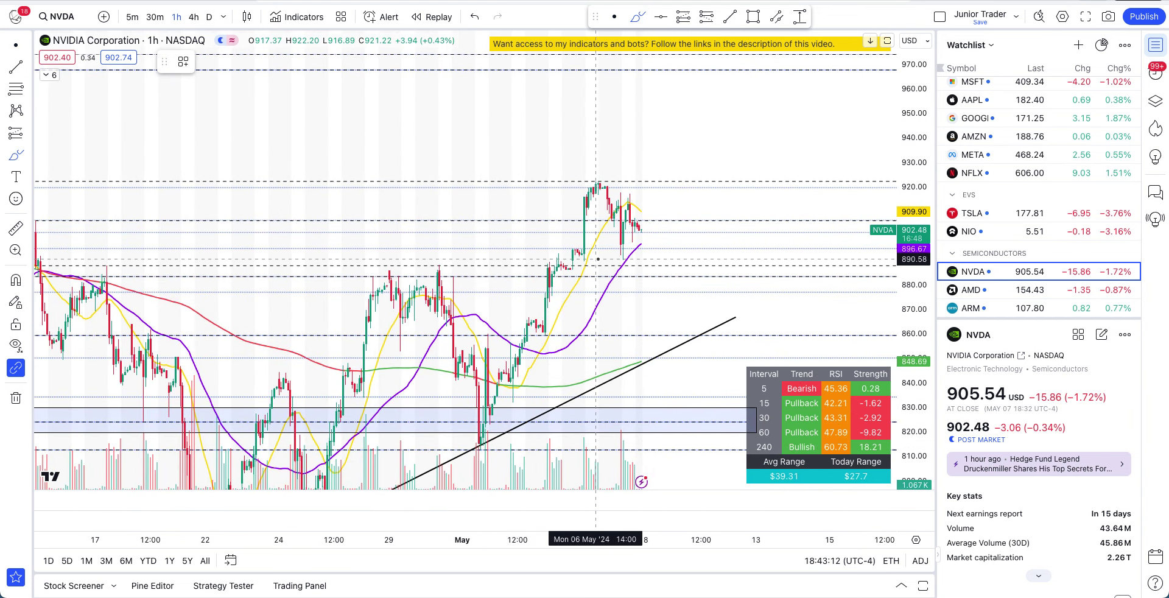
pyautogui.moveTo(596, 266); pyautogui.dragTo(539, 266)
pyautogui.hotkey('ctrl', 'z')
# - Mark the May 7 candles around the 906 level on the 1-hour chart with the brush and remove the marks
pyautogui.scroll(5, 524, 259)
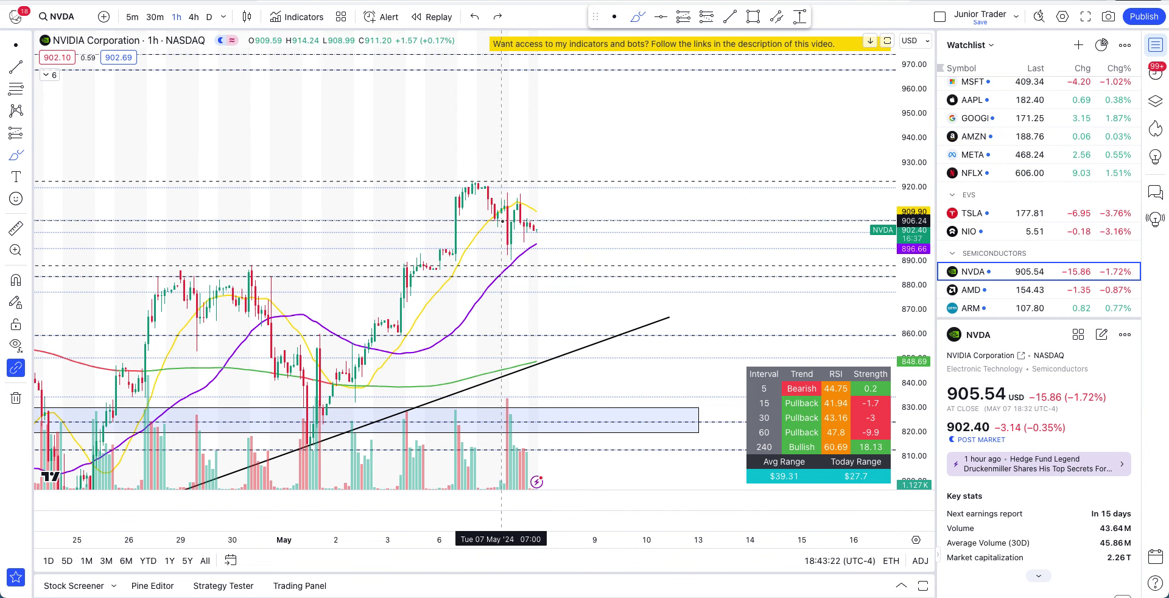
pyautogui.scroll(3, 501, 220)
pyautogui.click(614, 16)
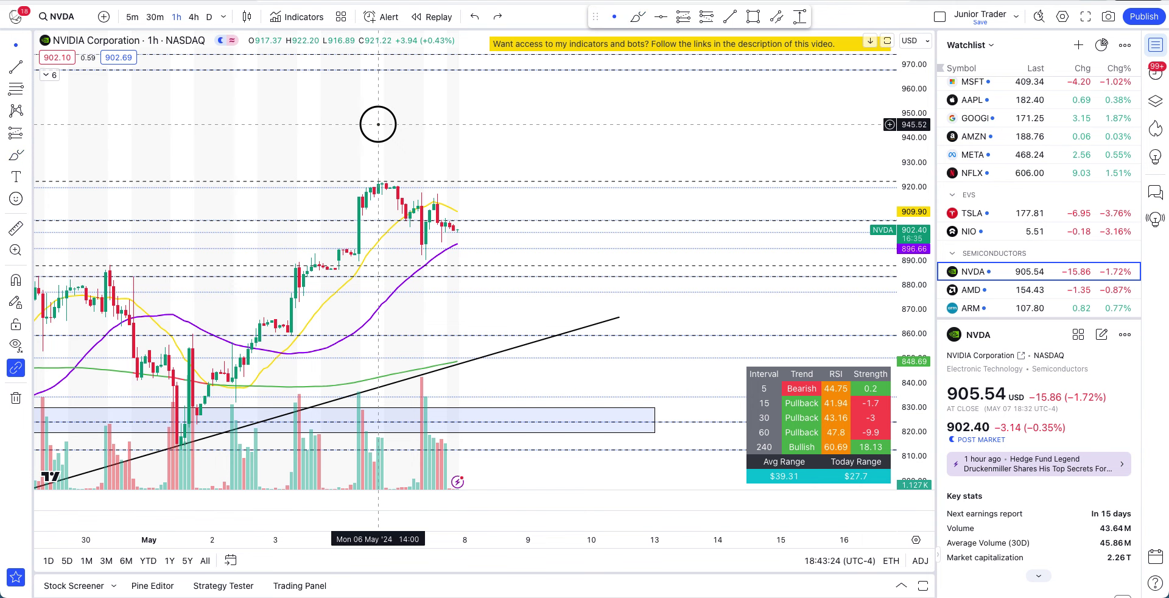
pyautogui.moveTo(378, 124); pyautogui.dragTo(619, 134)
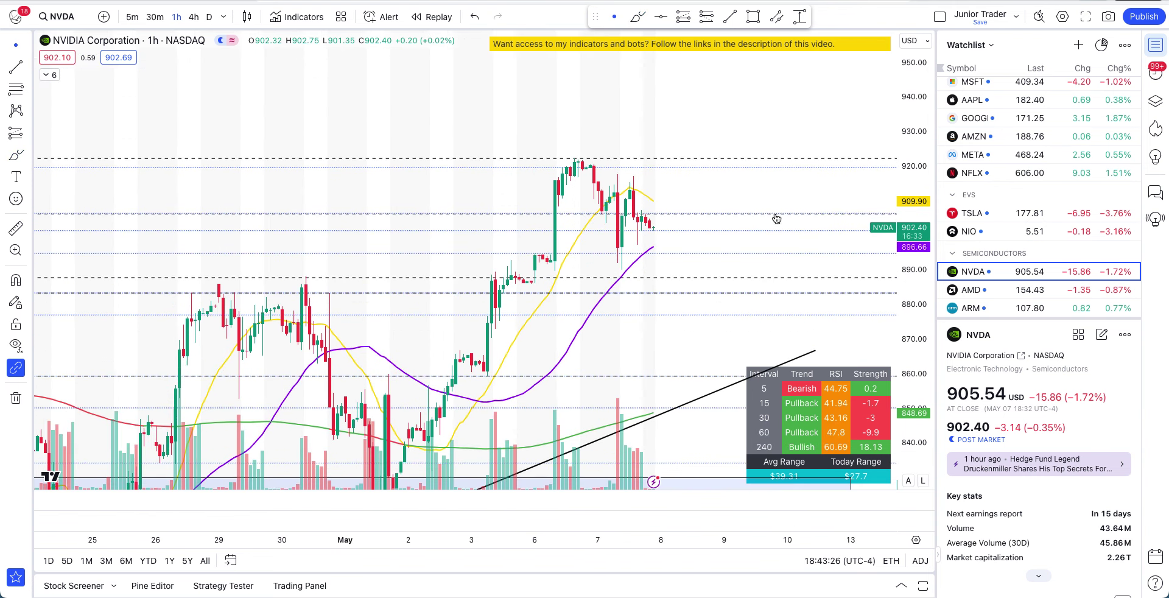
pyautogui.scroll(4, 692, 207)
pyautogui.click(637, 17)
pyautogui.click(482, 213)
pyautogui.hotkey('ctrl', 'z')
pyautogui.moveTo(503, 217)
pyautogui.mouseDown()
pyautogui.moveTo(503, 272)
pyautogui.moveTo(477, 295)
pyautogui.moveTo(524, 188)
pyautogui.mouseUp()
pyautogui.hotkey('ctrl', 'z')
pyautogui.hotkey('ctrl', 'z')
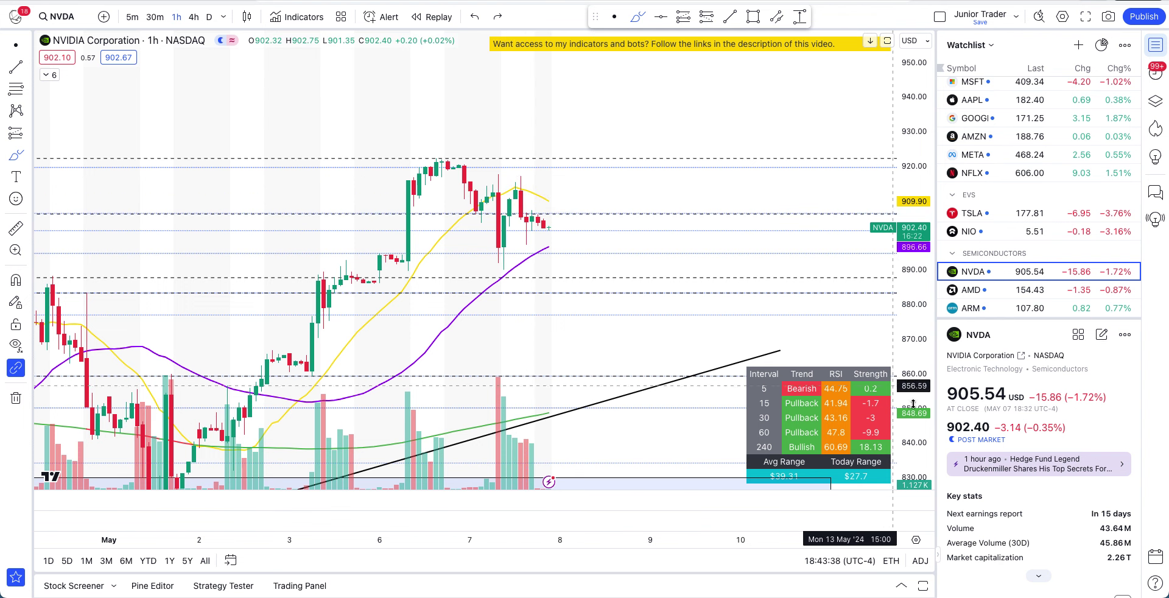
# - Circle the latest May 7 candles at the 906 level on the 1-hour chart with the brush and remove the circle
pyautogui.scroll(5, 746, 271)
pyautogui.moveTo(367, 162)
pyautogui.mouseDown()
pyautogui.moveTo(378, 162)
pyautogui.moveTo(340, 172)
pyautogui.moveTo(415, 165)
pyautogui.moveTo(341, 155)
pyautogui.mouseUp()
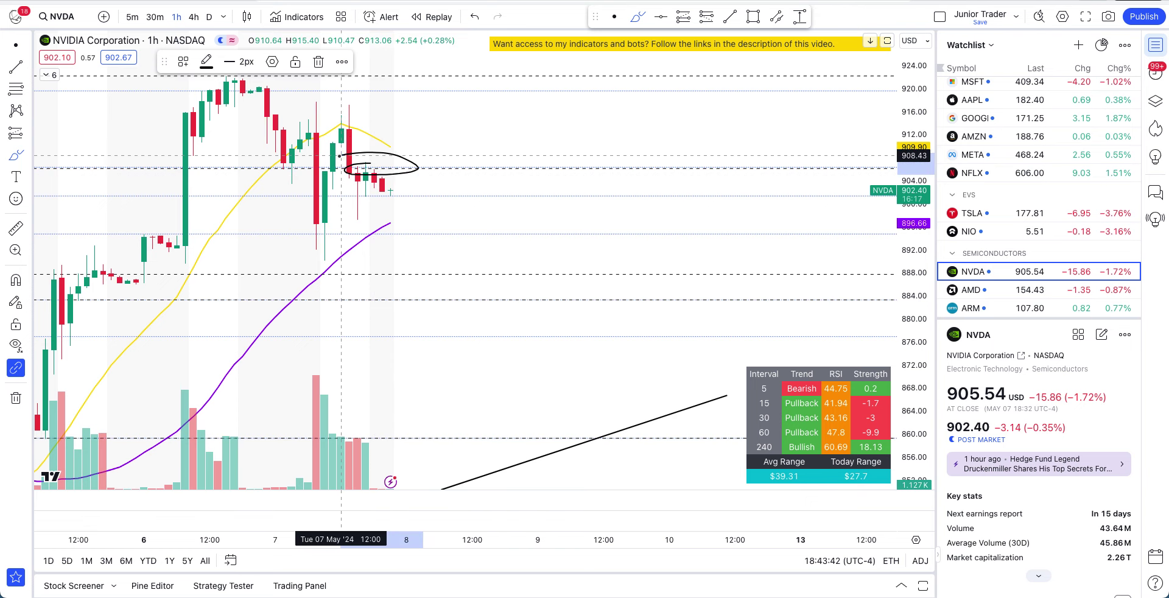
pyautogui.scroll(-5, 456, 183)
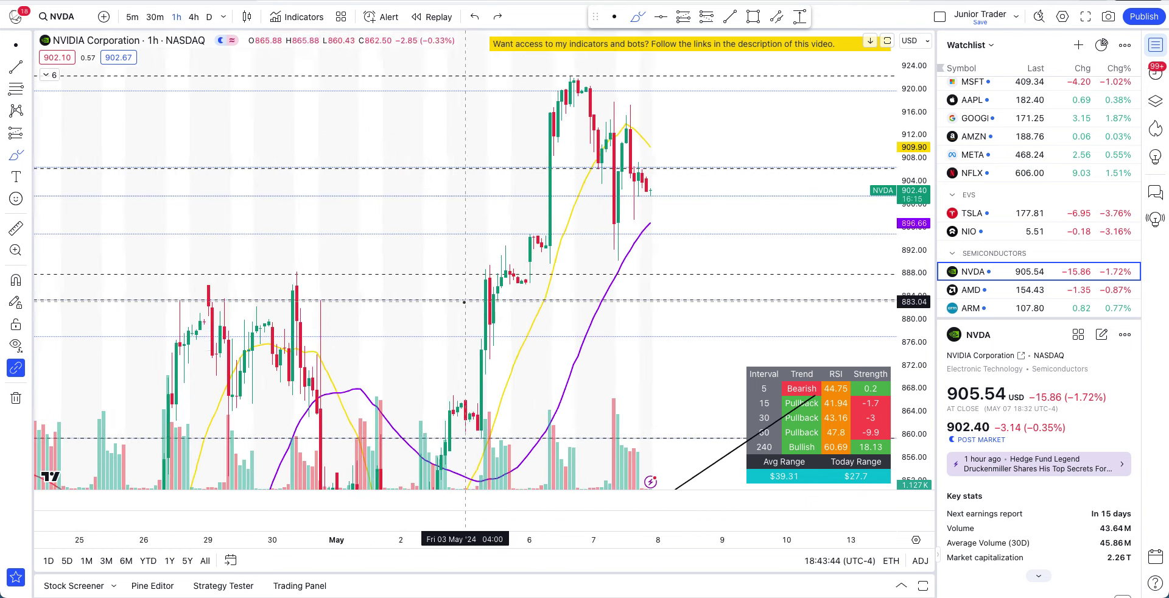
# - Draw brush arcs over the May 6 and May 7 peaks on the 1-hour chart and undo them
pyautogui.moveTo(920, 106); pyautogui.dragTo(920, 155)
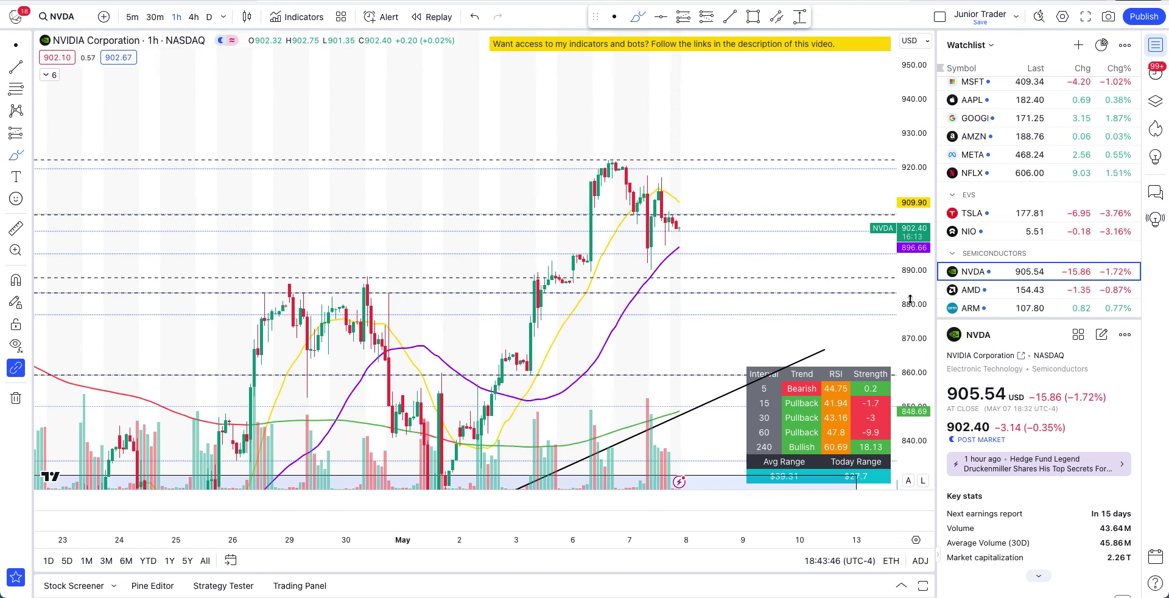
pyautogui.scroll(2, 507, 252)
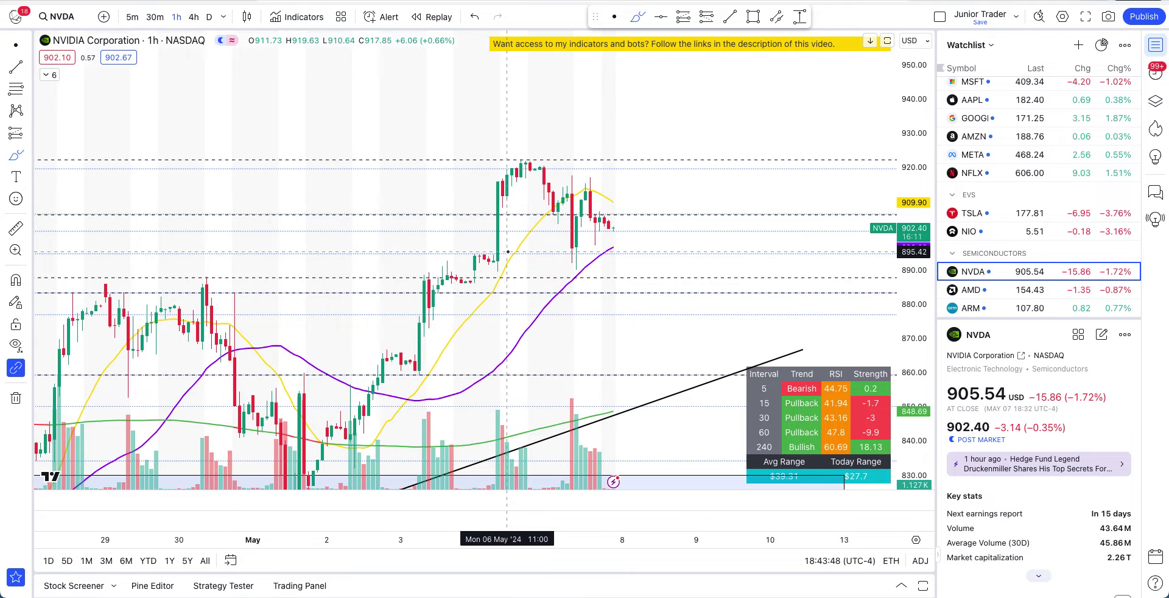
pyautogui.scroll(-2, 508, 251)
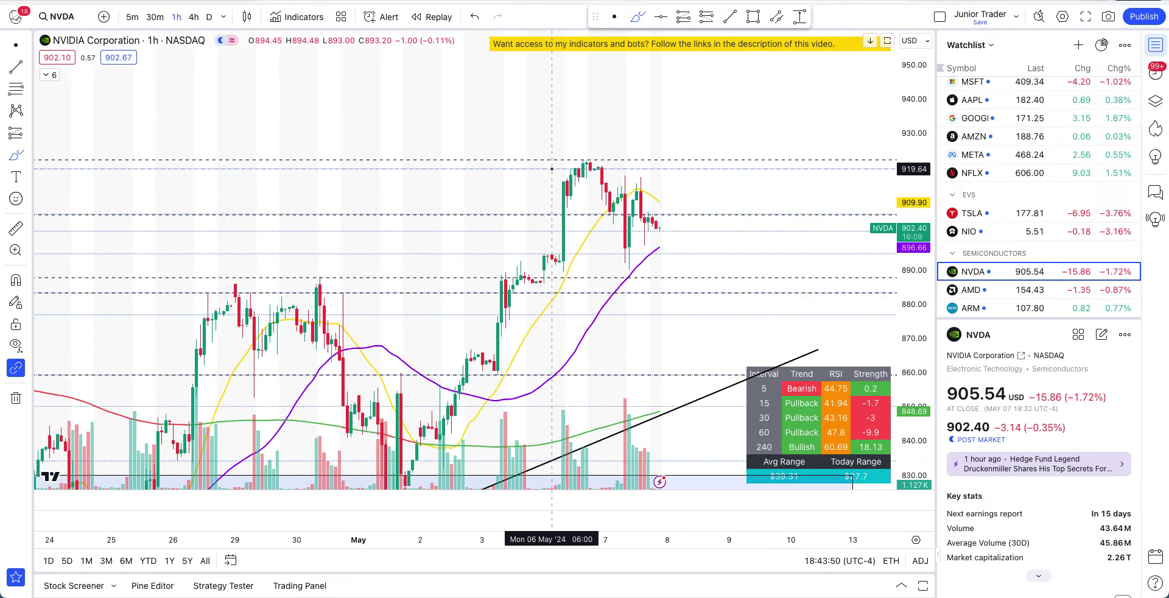
pyautogui.moveTo(549, 161)
pyautogui.mouseDown()
pyautogui.moveTo(609, 162)
pyautogui.moveTo(668, 197)
pyautogui.mouseUp()
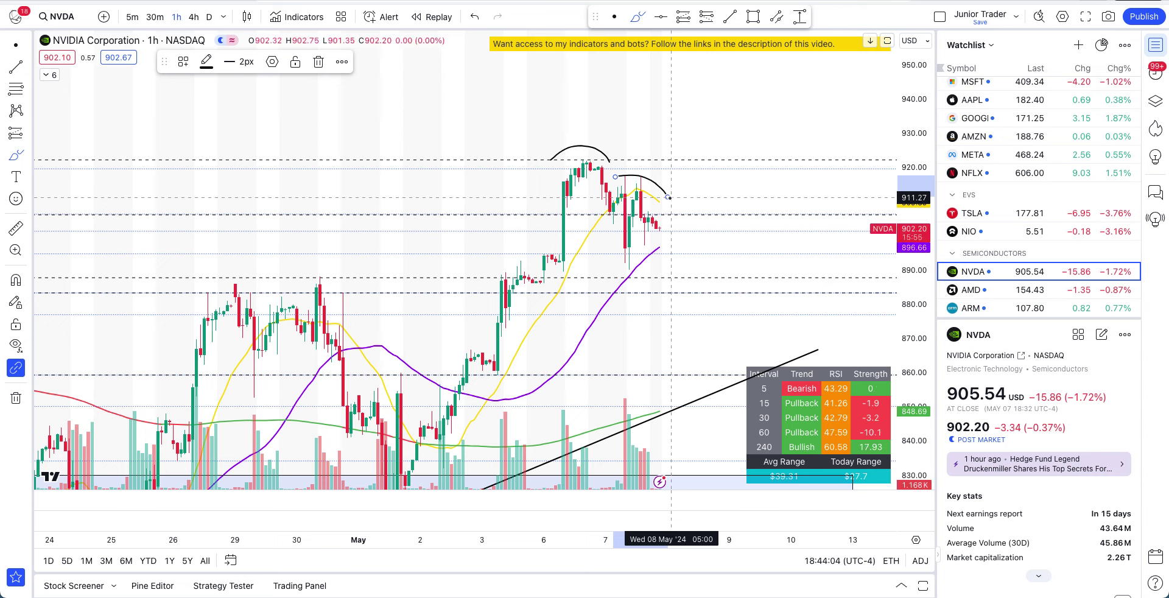
pyautogui.press('Escape')
pyautogui.hotkey('ctrl', 'z')
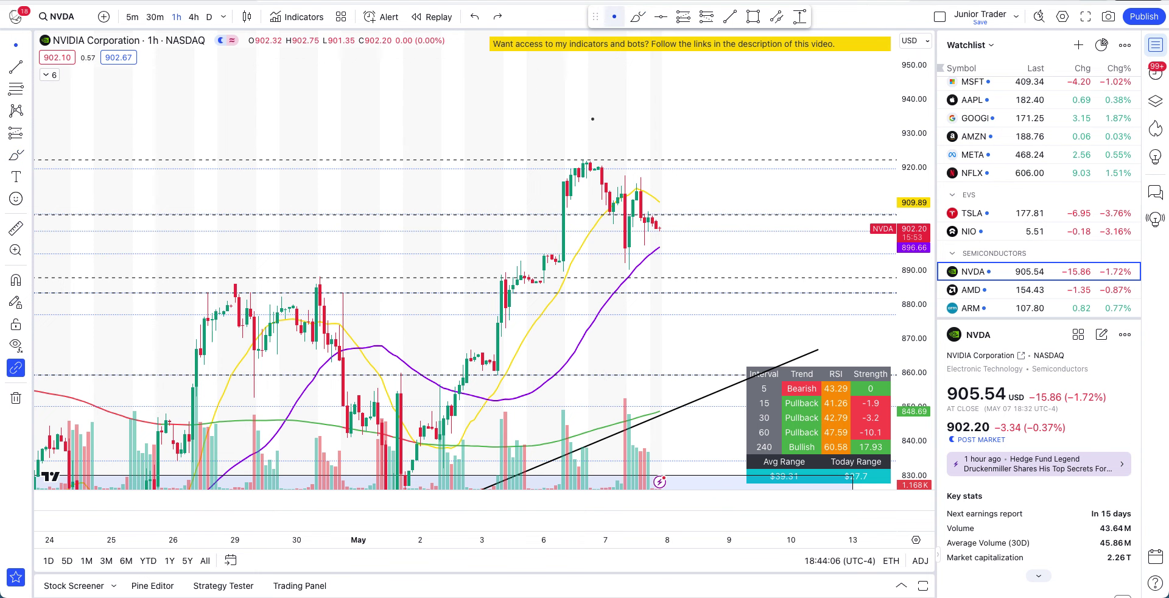
# - Mark the upper end of the rising trend line with the brush and delete the mark
pyautogui.moveTo(525, 244); pyautogui.dragTo(438, 148)
pyautogui.scroll(-3, 437, 147)
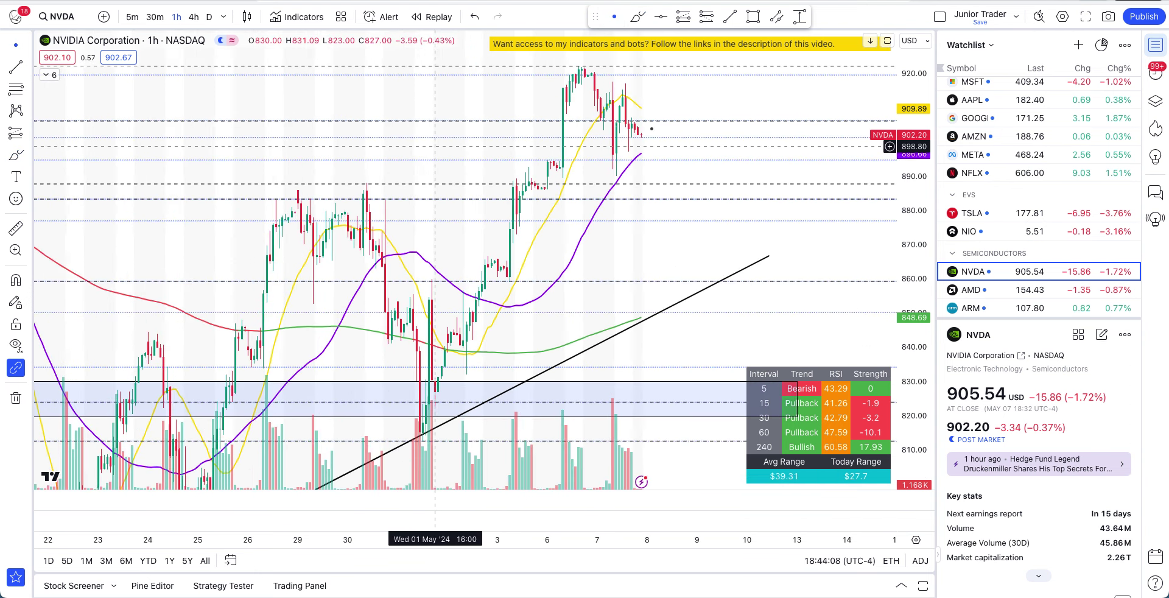
pyautogui.moveTo(928, 105); pyautogui.dragTo(927, 130)
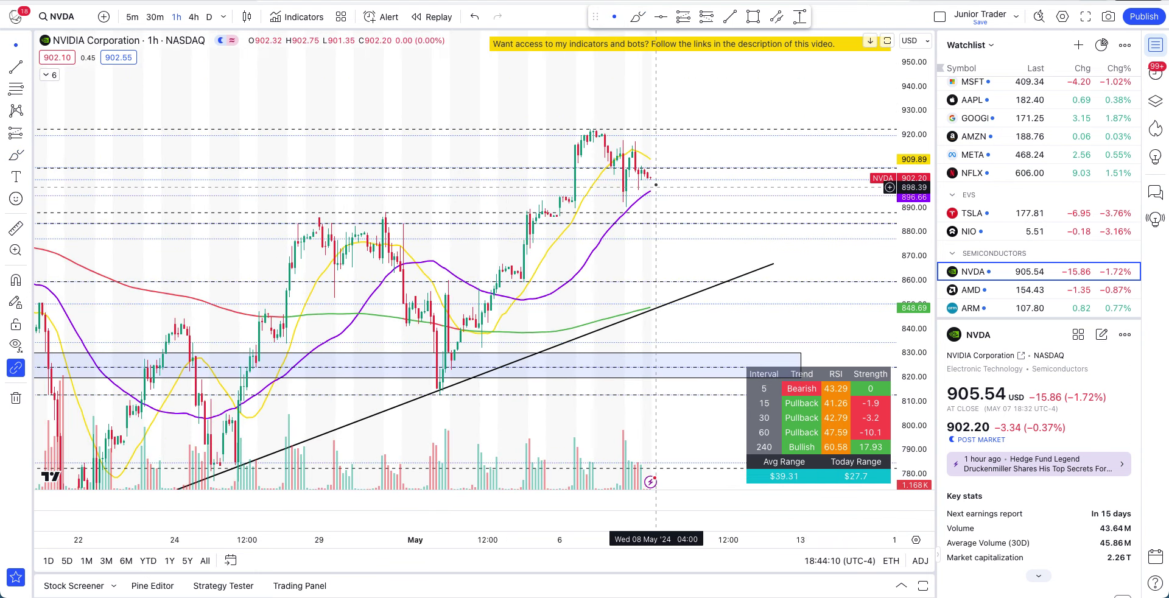
pyautogui.moveTo(656, 195); pyautogui.dragTo(636, 191)
pyautogui.click(638, 16)
pyautogui.moveTo(739, 260)
pyautogui.mouseDown()
pyautogui.moveTo(623, 295)
pyautogui.moveTo(714, 256)
pyautogui.mouseUp()
pyautogui.press('Delete')
# - Circle the May 1 and late-April lows along the rising trend line with the brush and undo both circles
pyautogui.moveTo(434, 372)
pyautogui.mouseDown()
pyautogui.moveTo(404, 374)
pyautogui.moveTo(428, 372)
pyautogui.mouseUp()
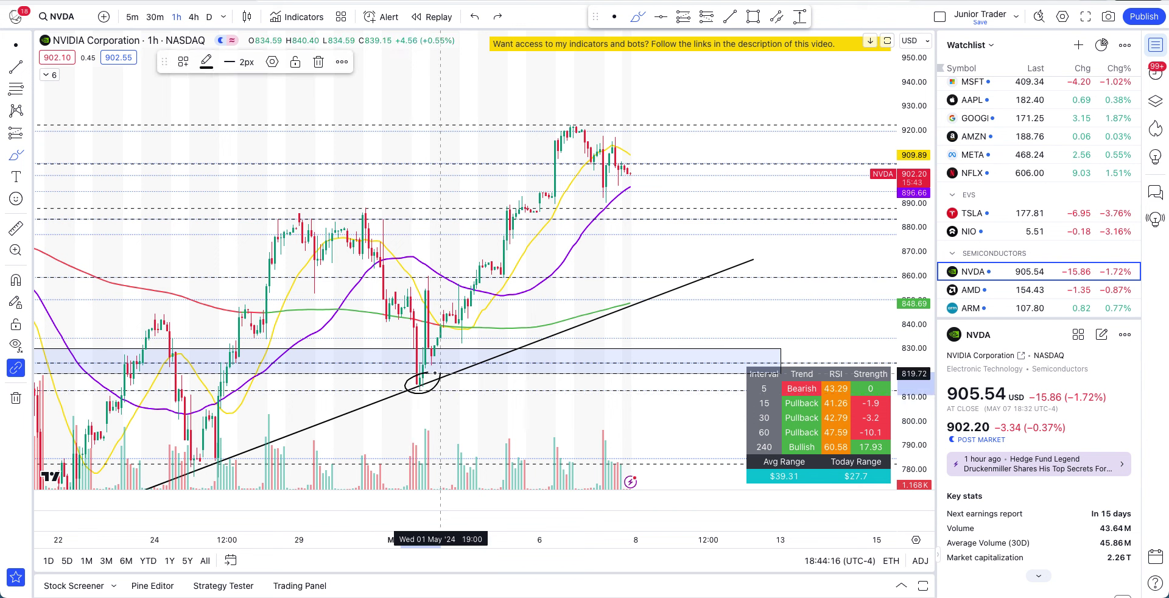
pyautogui.moveTo(212, 435)
pyautogui.mouseDown()
pyautogui.moveTo(205, 452)
pyautogui.moveTo(219, 434)
pyautogui.mouseUp()
pyautogui.hotkey('ctrl', 'z')
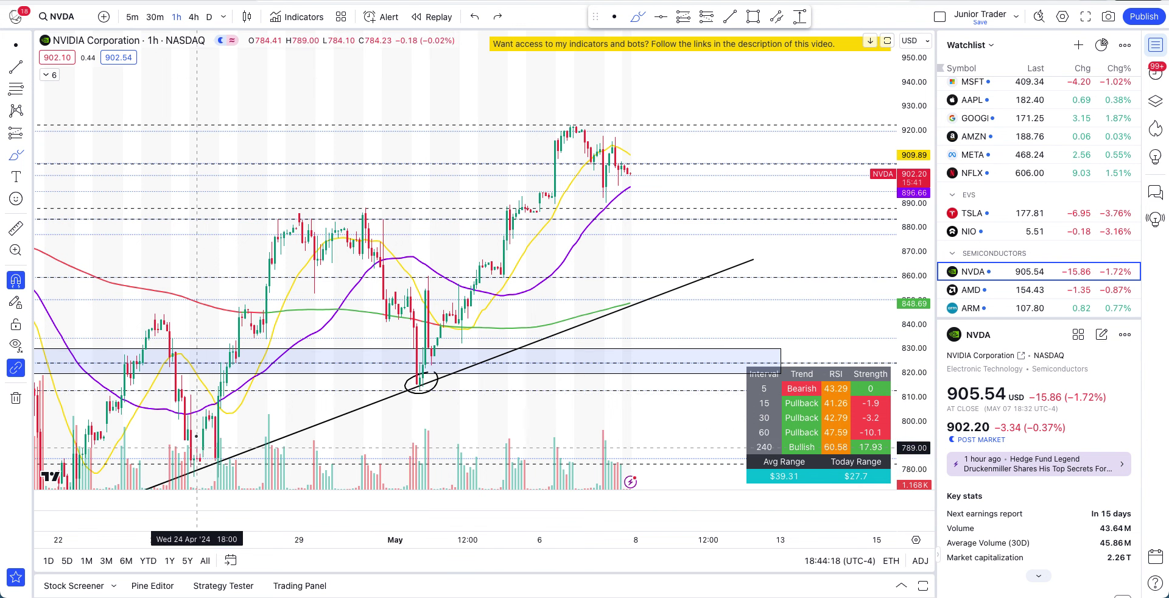
pyautogui.hotkey('ctrl', 'z')
# - Sketch a drop from the latest candle toward the rising trend line, down to about 863, and undo the stroke
pyautogui.moveTo(641, 288)
pyautogui.mouseDown()
pyautogui.moveTo(655, 316)
pyautogui.moveTo(610, 200)
pyautogui.moveTo(644, 195)
pyautogui.moveTo(661, 268)
pyautogui.mouseUp()
pyautogui.hotkey('ctrl', 'z')
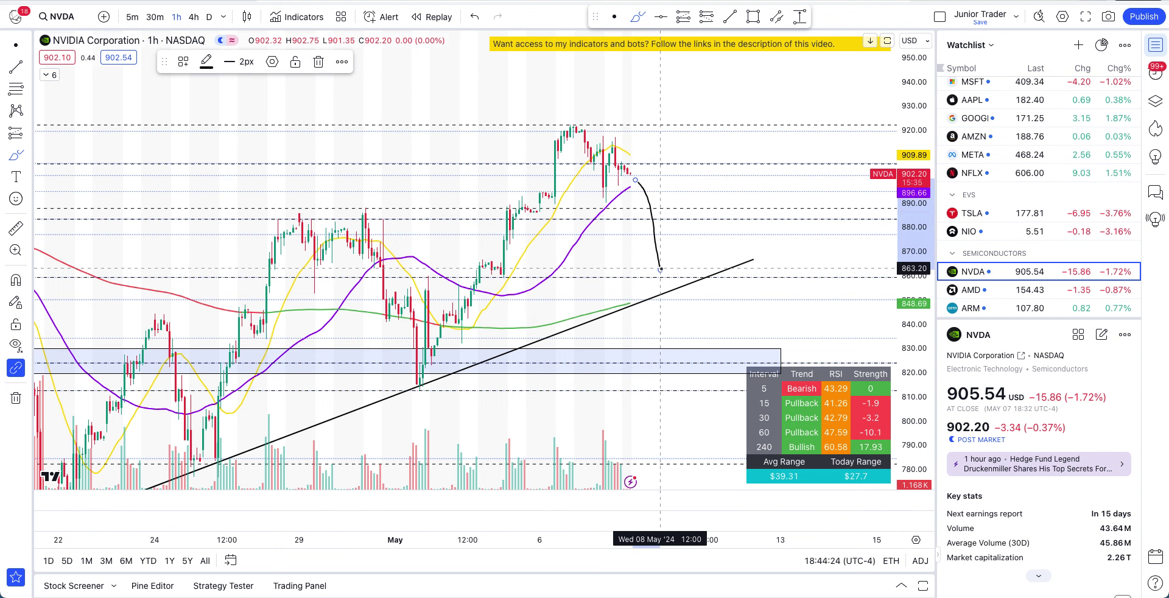
pyautogui.hotkey('ctrl', 'z')
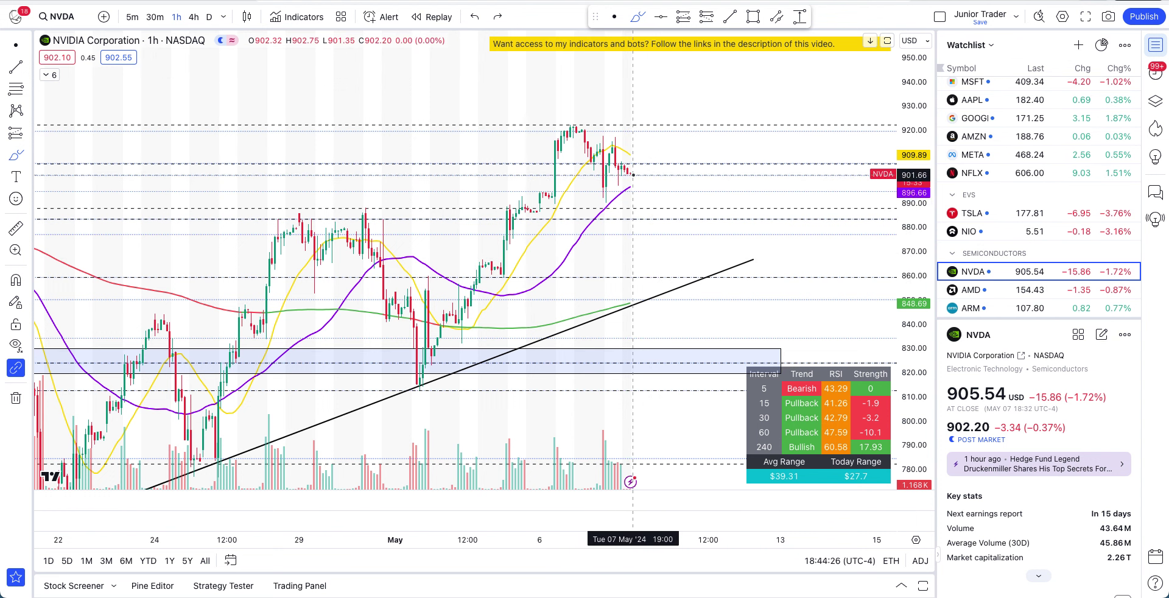
pyautogui.hotkey('ctrl', 'z')
# - Brush over the highs of May 6 and 7, draw along the 906 level, and undo both strokes
pyautogui.moveTo(534, 93); pyautogui.dragTo(655, 151)
pyautogui.scroll(3, 653, 151)
pyautogui.click(638, 17)
pyautogui.moveTo(578, 183)
pyautogui.mouseDown()
pyautogui.moveTo(627, 177)
pyautogui.moveTo(700, 210)
pyautogui.mouseUp()
pyautogui.hotkey('ctrl', 'z')
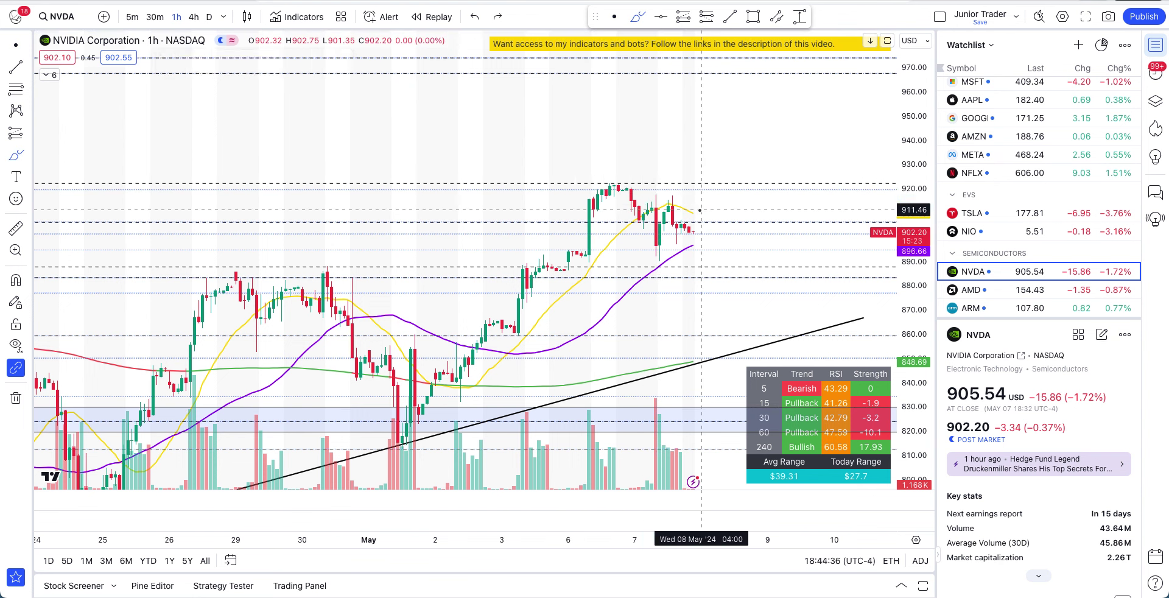
pyautogui.moveTo(652, 222); pyautogui.dragTo(780, 220)
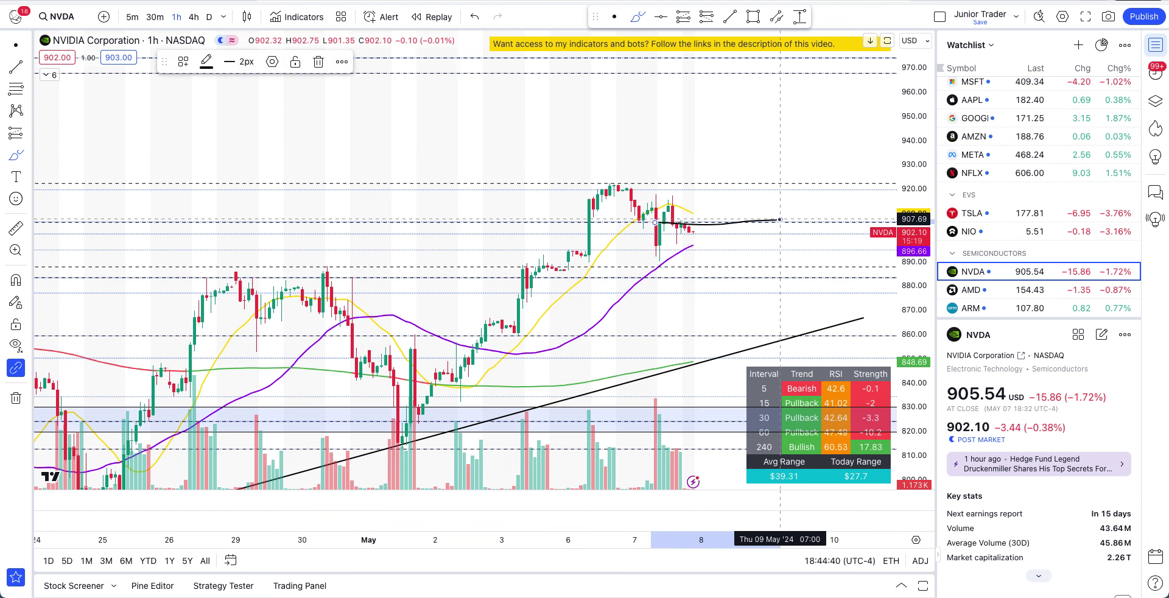
pyautogui.hotkey('ctrl', 'z')
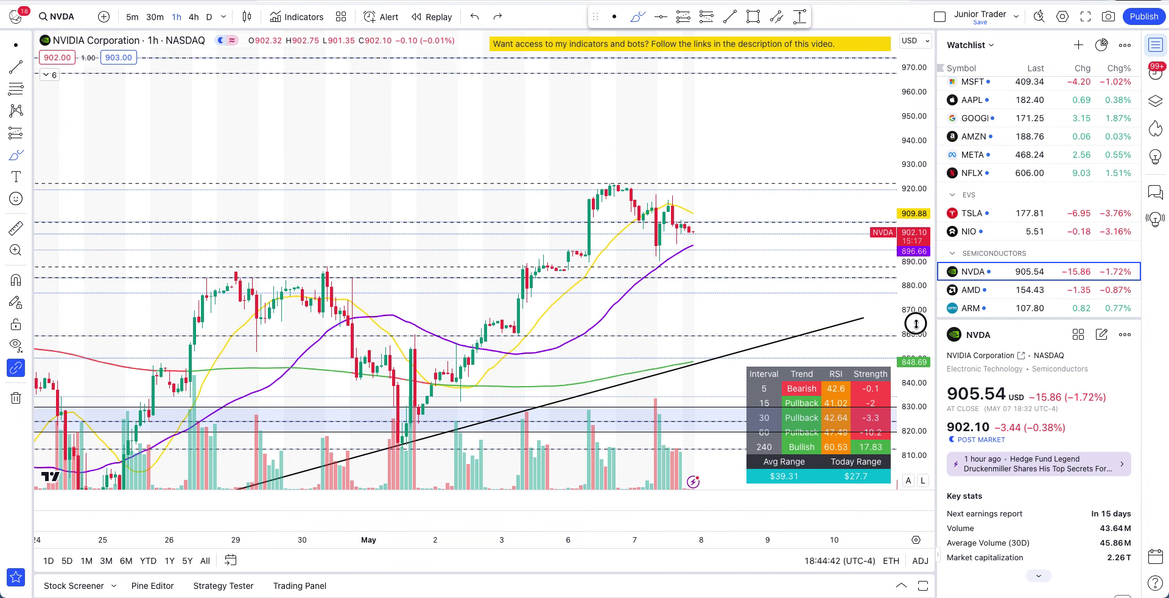
# - Sketch a possible decline from the latest candle to the 888 support level with the brush and undo it
pyautogui.moveTo(916, 332); pyautogui.dragTo(921, 238)
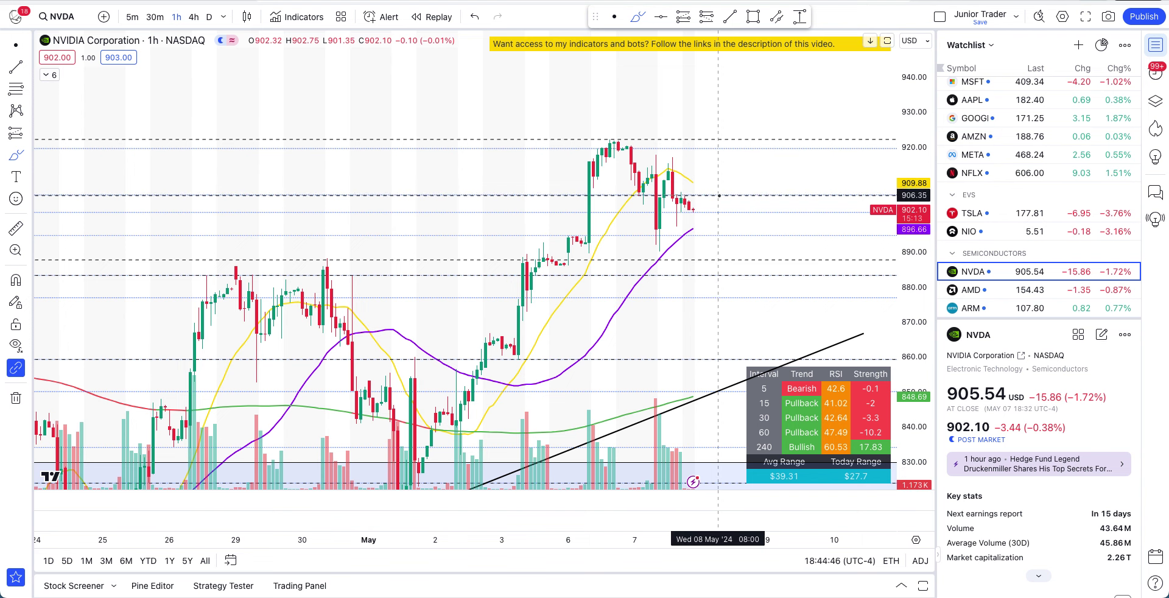
pyautogui.moveTo(717, 195)
pyautogui.mouseDown()
pyautogui.moveTo(676, 195)
pyautogui.moveTo(713, 224)
pyautogui.moveTo(726, 257)
pyautogui.mouseUp()
pyautogui.hotkey('ctrl', 'z')
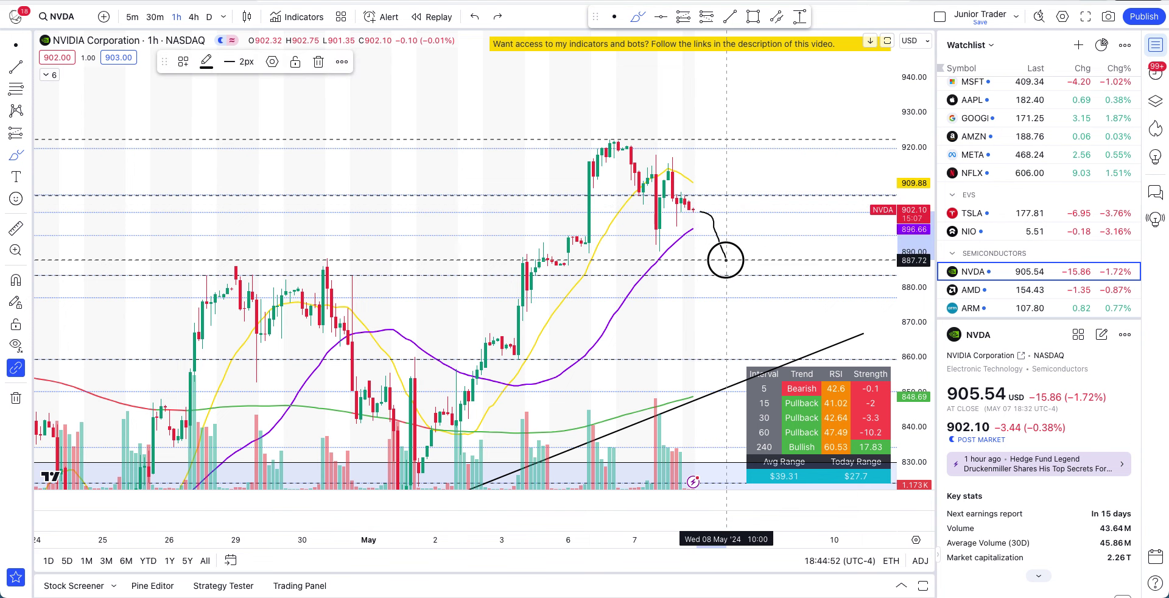
pyautogui.hotkey('ctrl', 'z')
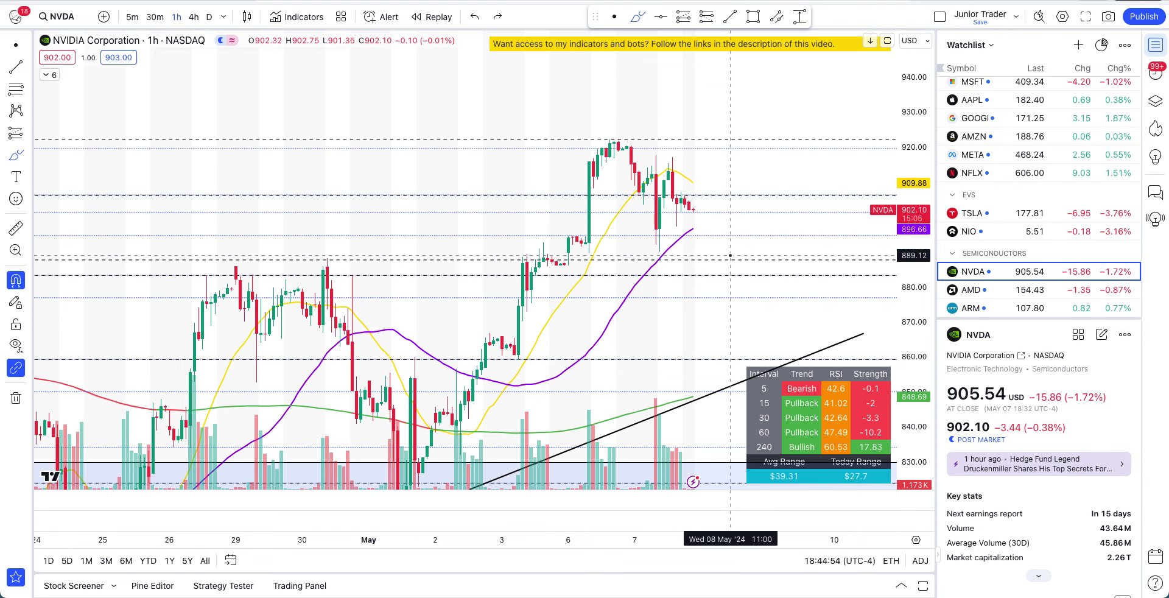
# - Sketch a drop from 888 to about 860, circle where that level meets the trend line, and undo the marks
pyautogui.moveTo(724, 260)
pyautogui.mouseDown()
pyautogui.moveTo(743, 280)
pyautogui.moveTo(759, 352)
pyautogui.mouseUp()
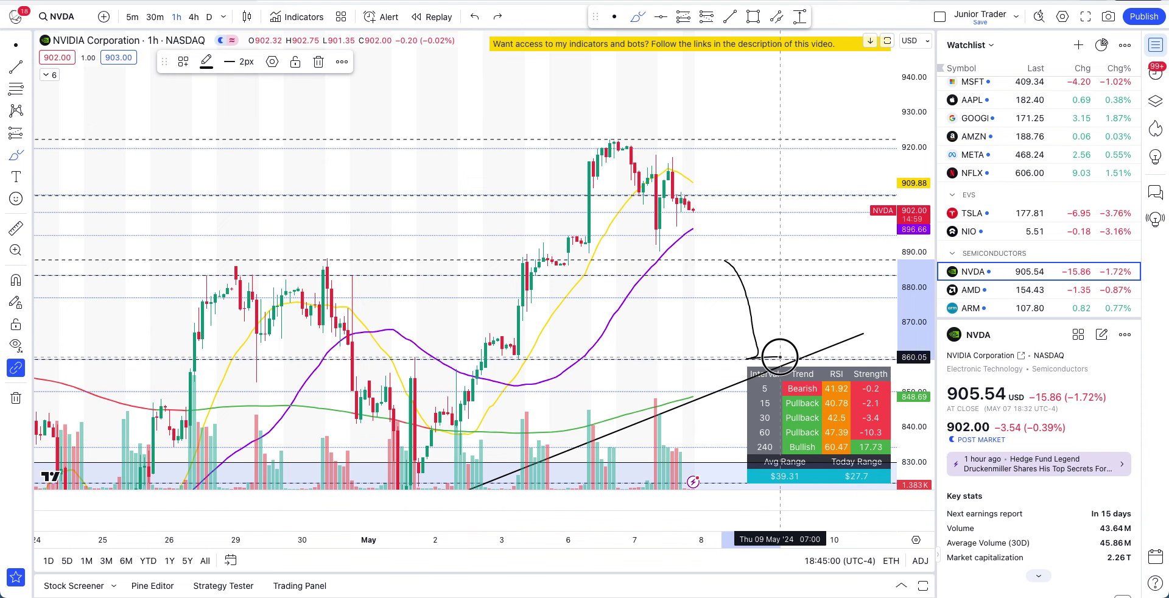
pyautogui.hotkey('ctrl', 'z')
pyautogui.moveTo(788, 353)
pyautogui.mouseDown()
pyautogui.moveTo(787, 341)
pyautogui.moveTo(739, 373)
pyautogui.moveTo(790, 342)
pyautogui.moveTo(769, 346)
pyautogui.mouseUp()
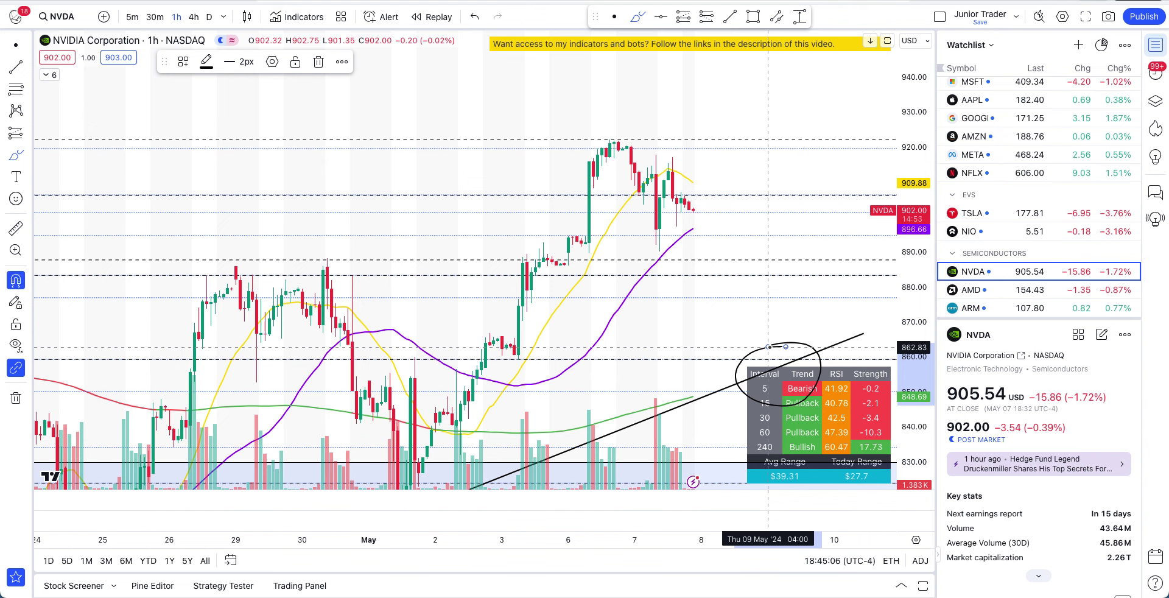
pyautogui.hotkey('ctrl', 'z')
# - Sketch a drop from the 906 level to below 883 with a small rebound, and undo the strokes
pyautogui.moveTo(698, 201)
pyautogui.mouseDown()
pyautogui.moveTo(729, 235)
pyautogui.moveTo(729, 257)
pyautogui.moveTo(700, 213)
pyautogui.moveTo(729, 240)
pyautogui.moveTo(678, 217)
pyautogui.moveTo(728, 213)
pyautogui.moveTo(743, 291)
pyautogui.moveTo(755, 276)
pyautogui.mouseUp()
pyautogui.hotkey('ctrl', 'z')
pyautogui.hotkey('ctrl', 'z')
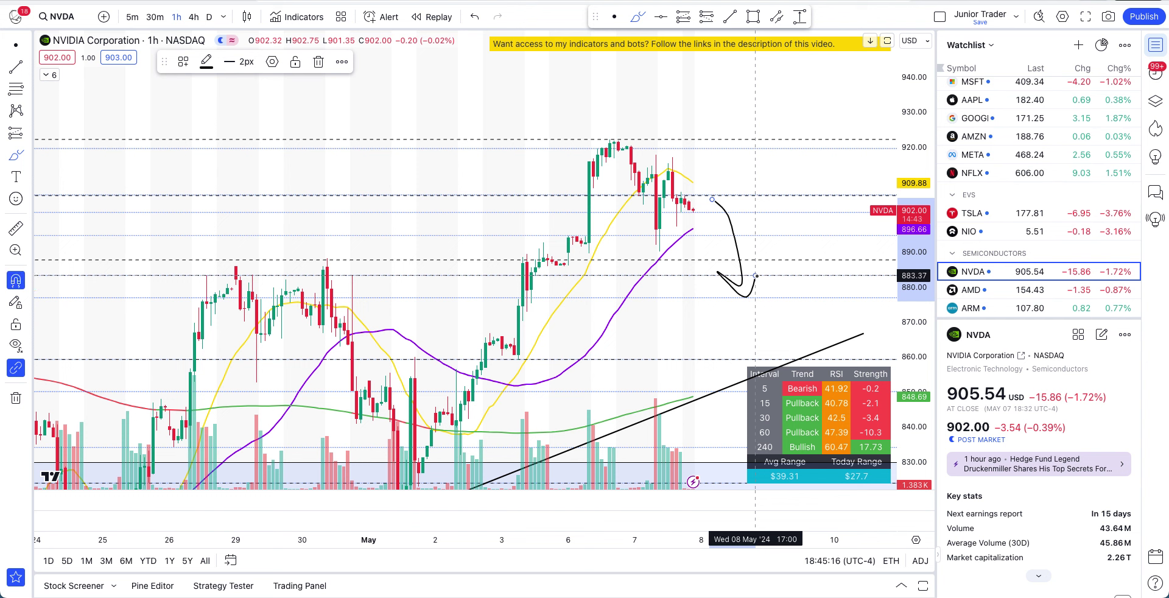
pyautogui.hotkey('ctrl', 'z')
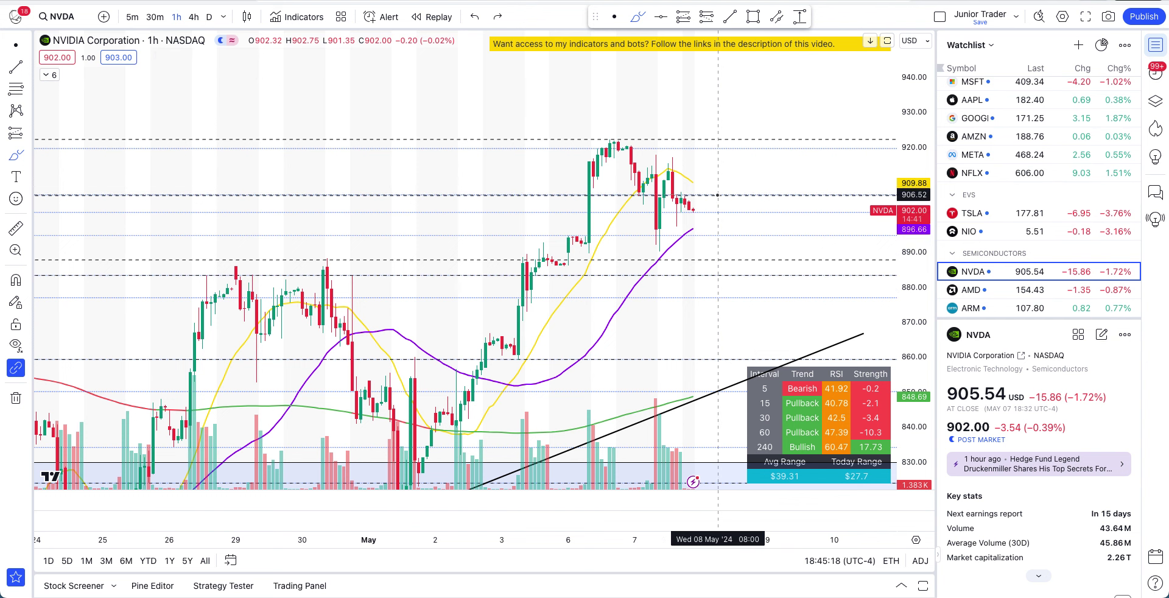
# - Circle the May 7 low near the purple moving average with the brush and undo the circle
pyautogui.moveTo(699, 225)
pyautogui.mouseDown()
pyautogui.moveTo(633, 247)
pyautogui.moveTo(655, 229)
pyautogui.mouseUp()
pyautogui.hotkey('ctrl', 'z')
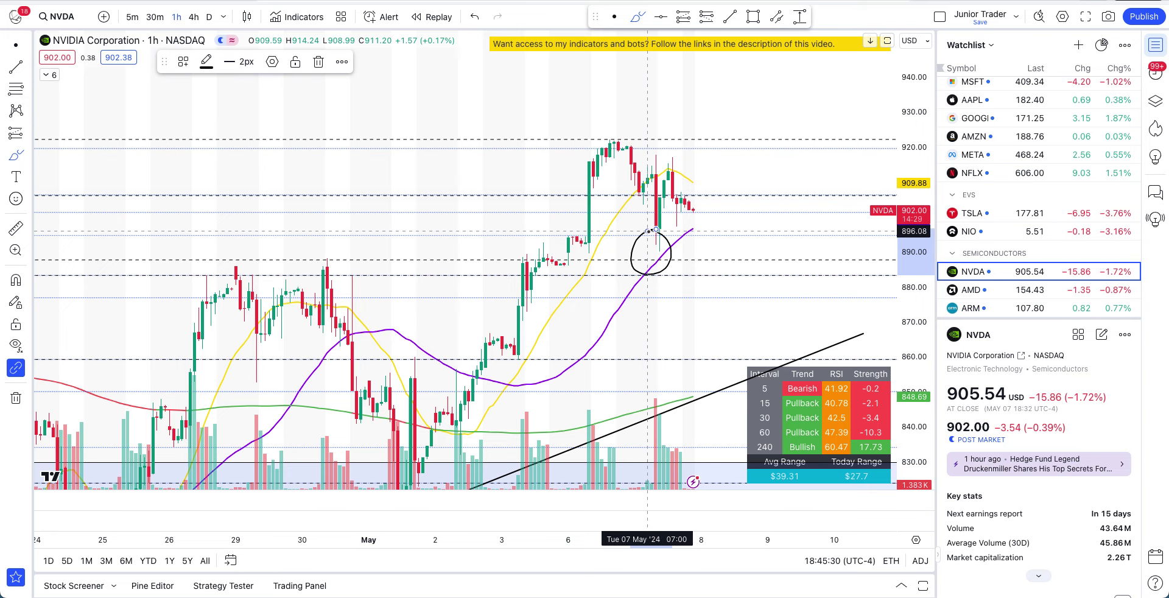
pyautogui.hotkey('ctrl', 'z')
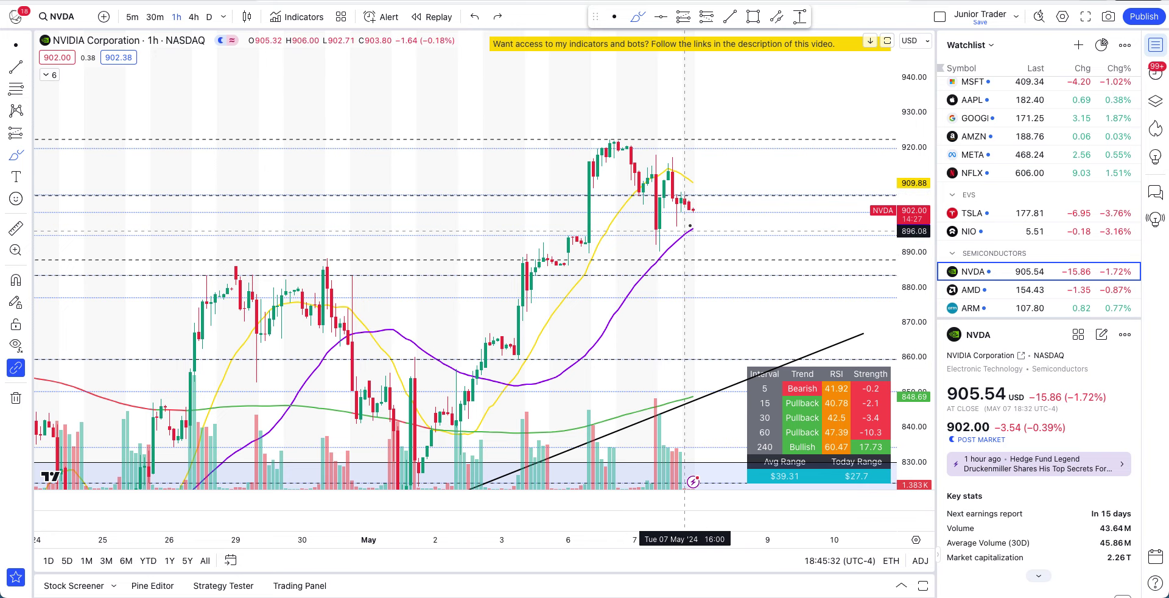
# - Sketch possible upward moves from the latest candles to above the recent highs with the brush and undo the strokes
pyautogui.moveTo(693, 218)
pyautogui.mouseDown()
pyautogui.moveTo(678, 225)
pyautogui.moveTo(755, 139)
pyautogui.mouseUp()
pyautogui.hotkey('ctrl', 'z')
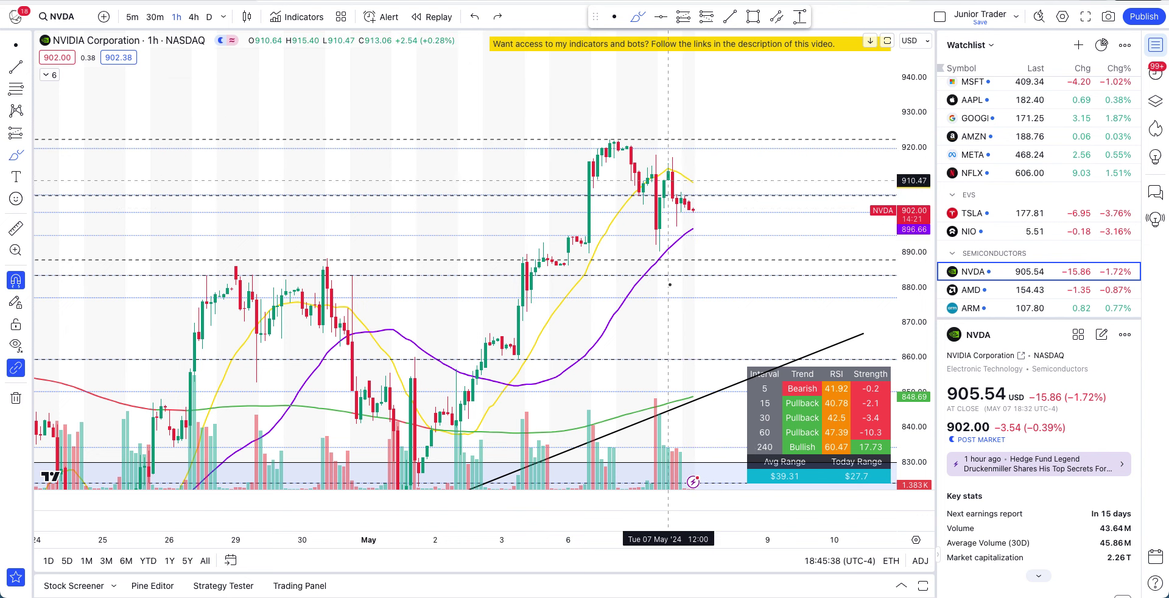
pyautogui.scroll(-3, 654, 183)
pyautogui.moveTo(916, 101); pyautogui.dragTo(916, 134)
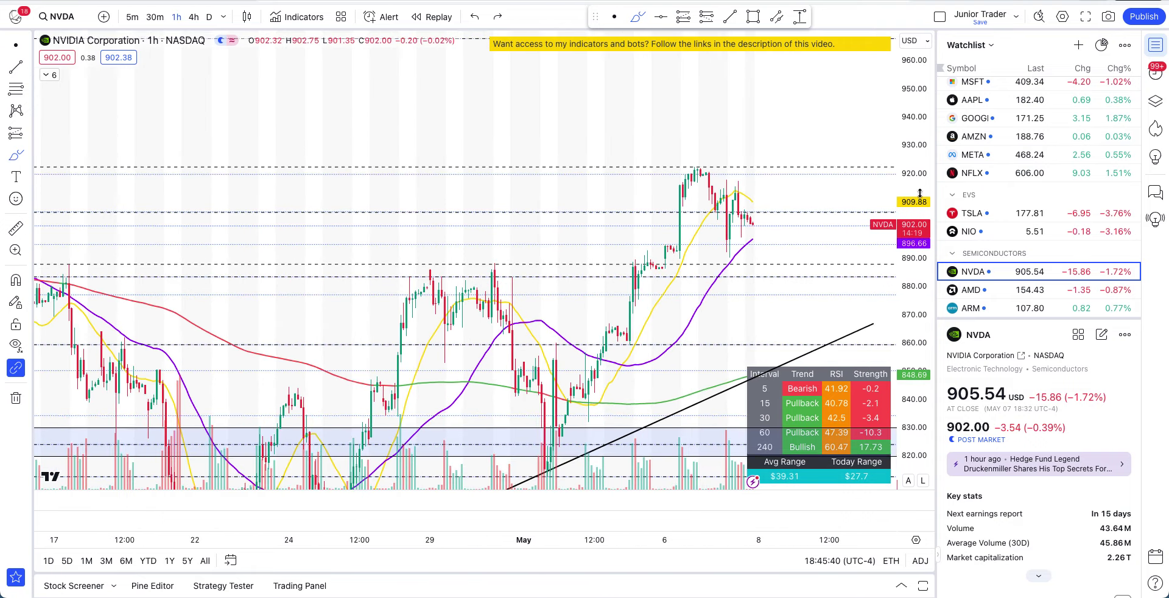
pyautogui.moveTo(814, 163); pyautogui.dragTo(870, 72)
pyautogui.hotkey('ctrl', 'z')
pyautogui.moveTo(608, 353)
pyautogui.mouseDown()
pyautogui.moveTo(634, 253)
pyautogui.moveTo(689, 143)
pyautogui.moveTo(734, 232)
pyautogui.moveTo(820, 86)
pyautogui.moveTo(750, 119)
pyautogui.moveTo(832, 129)
pyautogui.mouseUp()
pyautogui.hotkey('ctrl', 'z')
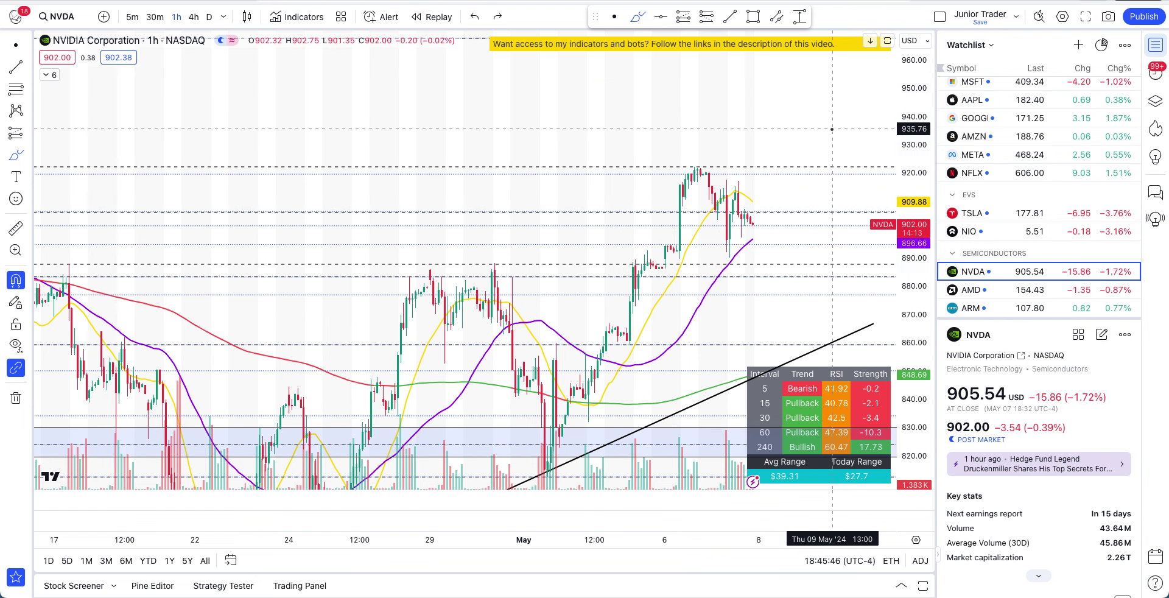
# - Circle the area below the latest candles, sketch a decline from the 906 level to about 867, and undo the marks
pyautogui.scroll(5, 654, 135)
pyautogui.scroll(2, 657, 139)
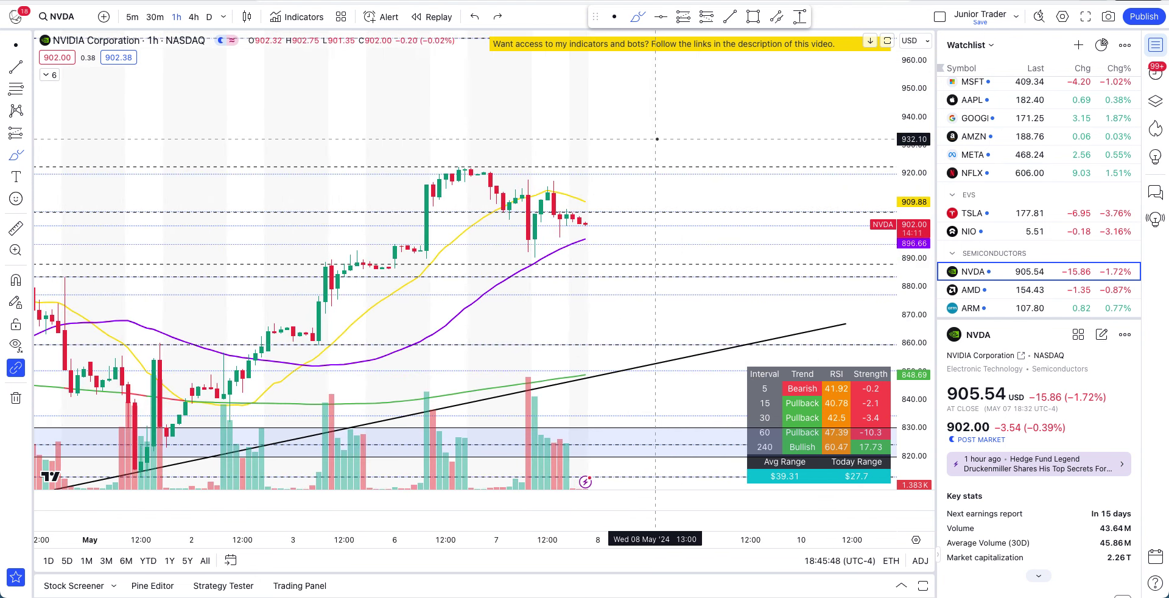
pyautogui.scroll(-3, 657, 139)
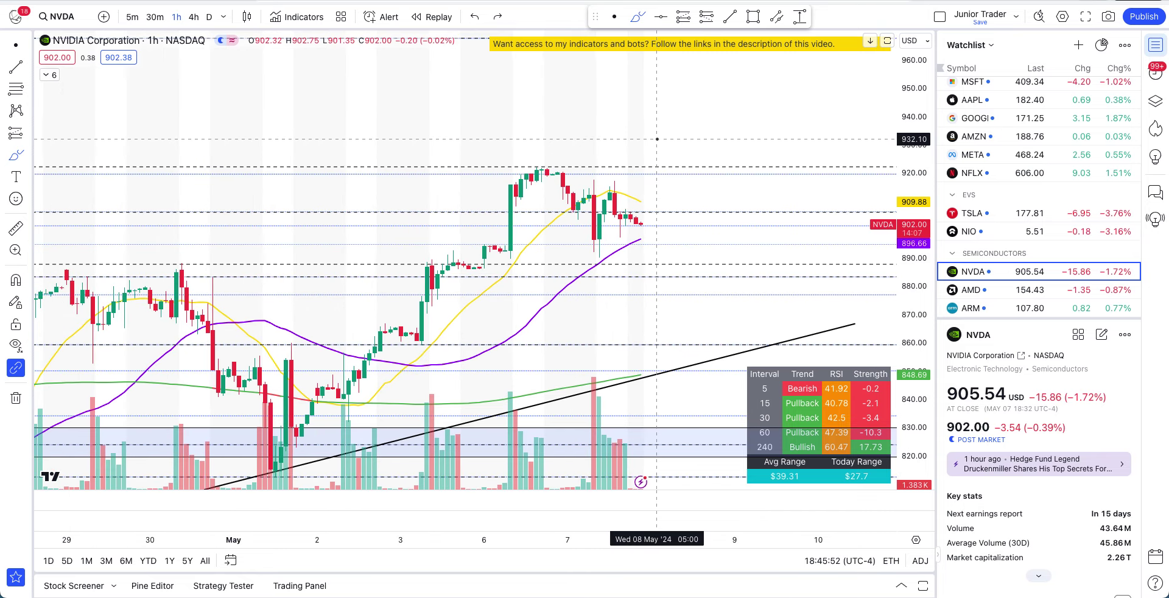
pyautogui.moveTo(650, 206)
pyautogui.mouseDown()
pyautogui.moveTo(657, 238)
pyautogui.moveTo(658, 213)
pyautogui.moveTo(704, 290)
pyautogui.moveTo(708, 324)
pyautogui.mouseUp()
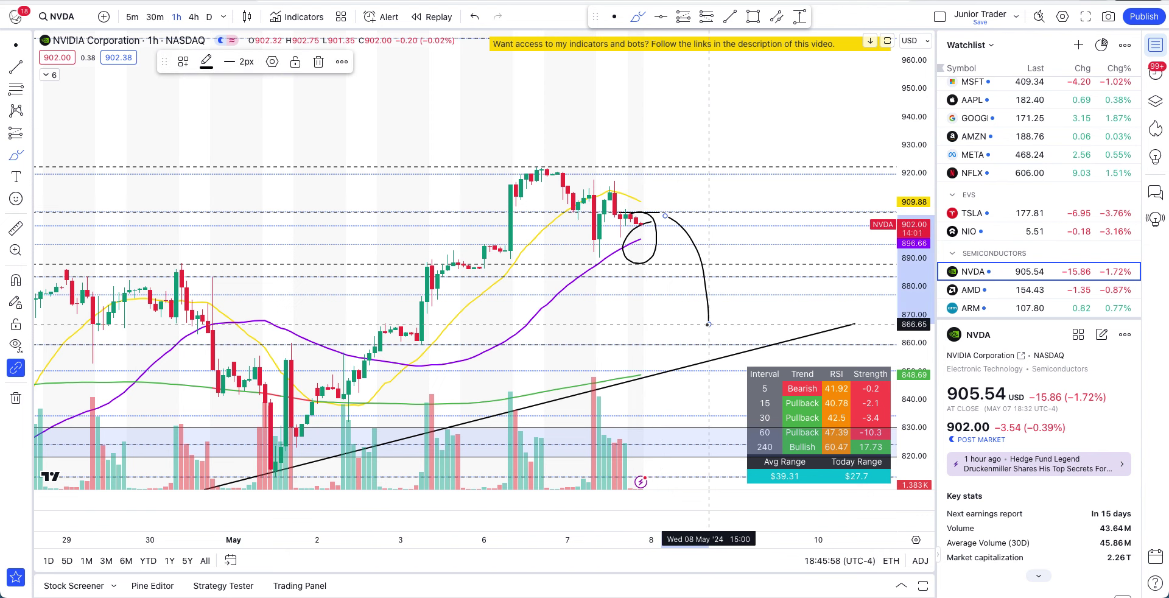
pyautogui.hotkey('ctrl', 'z')
pyautogui.hotkey('ctrl', 'z')
pyautogui.hotkey('ctrl', 'z')
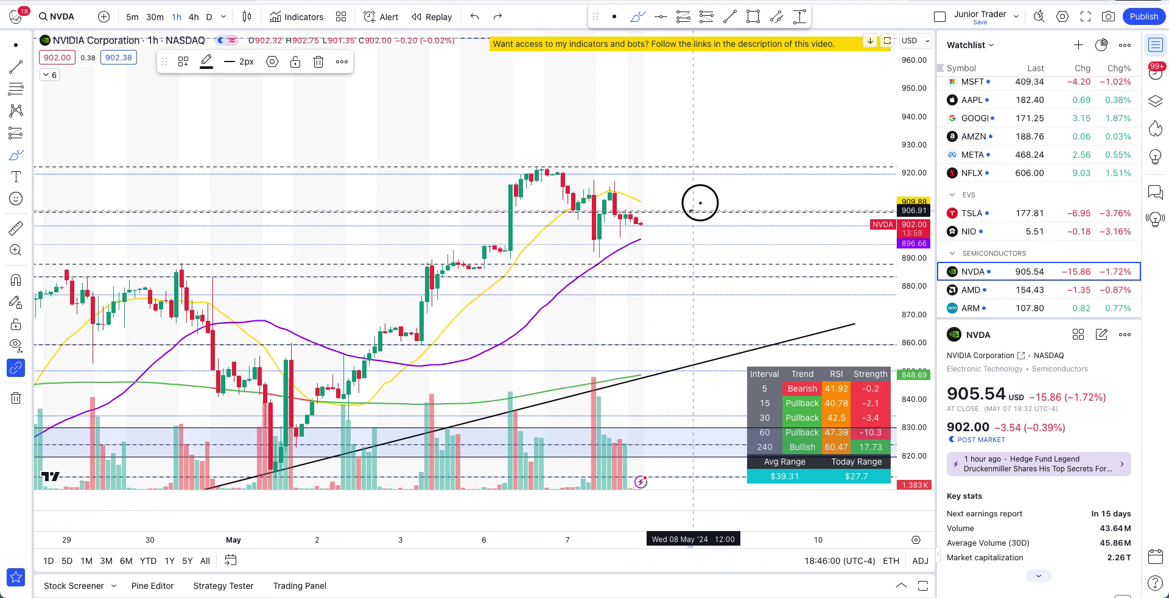
# - Mark the area around the purple moving average, sketch an upward move from the 906 level, and undo both strokes
pyautogui.moveTo(647, 223); pyautogui.dragTo(651, 254)
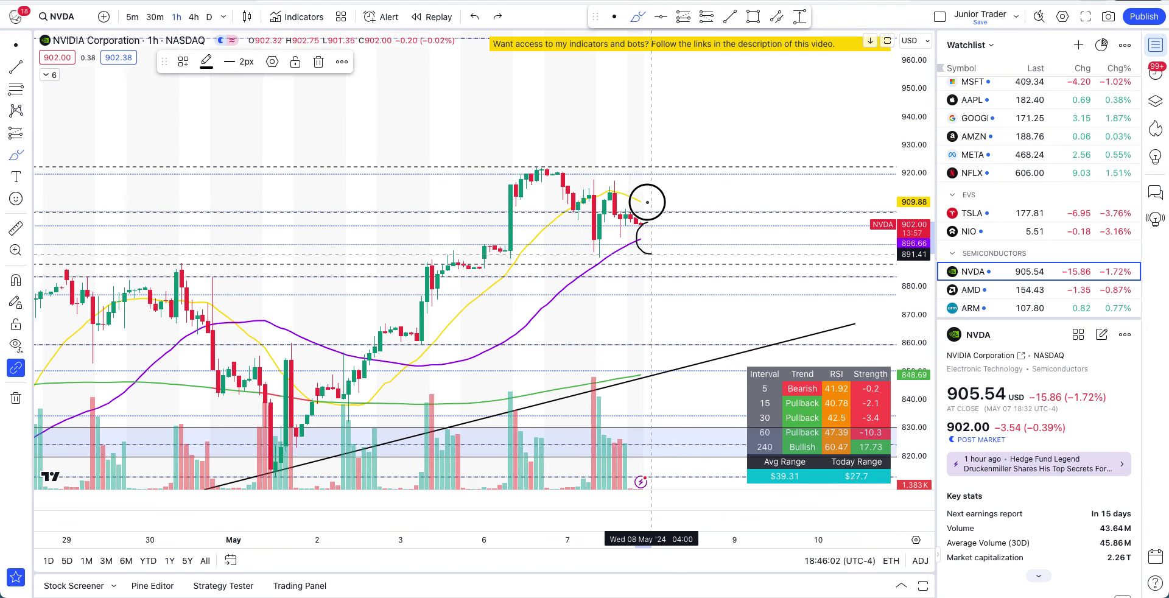
pyautogui.hotkey('ctrl', 'z')
pyautogui.moveTo(679, 211)
pyautogui.mouseDown()
pyautogui.moveTo(708, 164)
pyautogui.moveTo(746, 165)
pyautogui.mouseUp()
pyautogui.hotkey('ctrl', 'z')
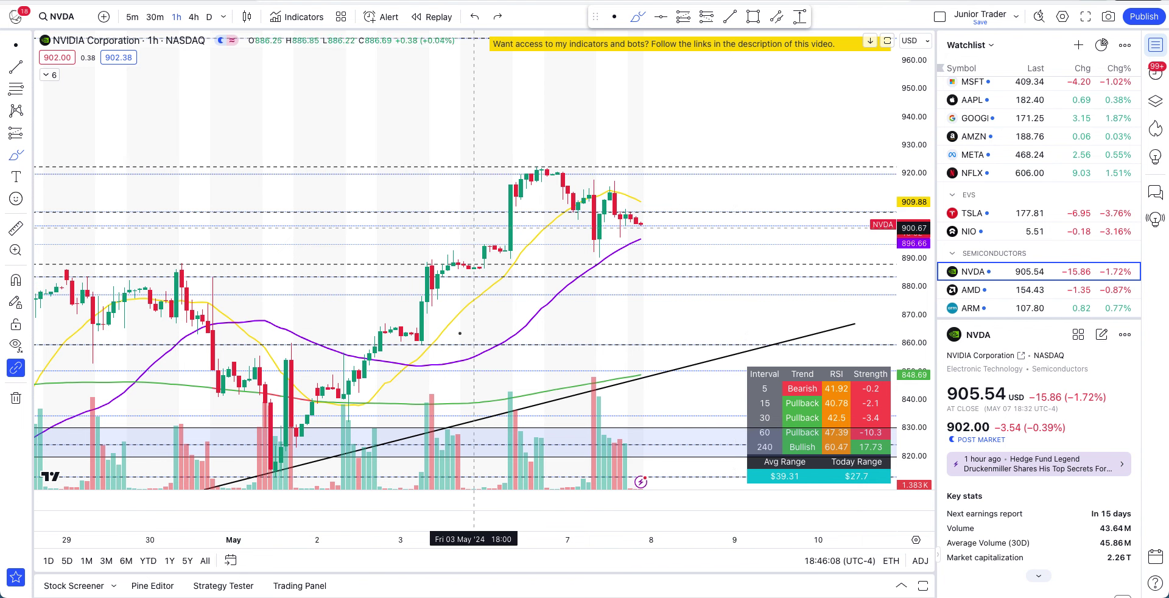
pyautogui.scroll(-5, 457, 274)
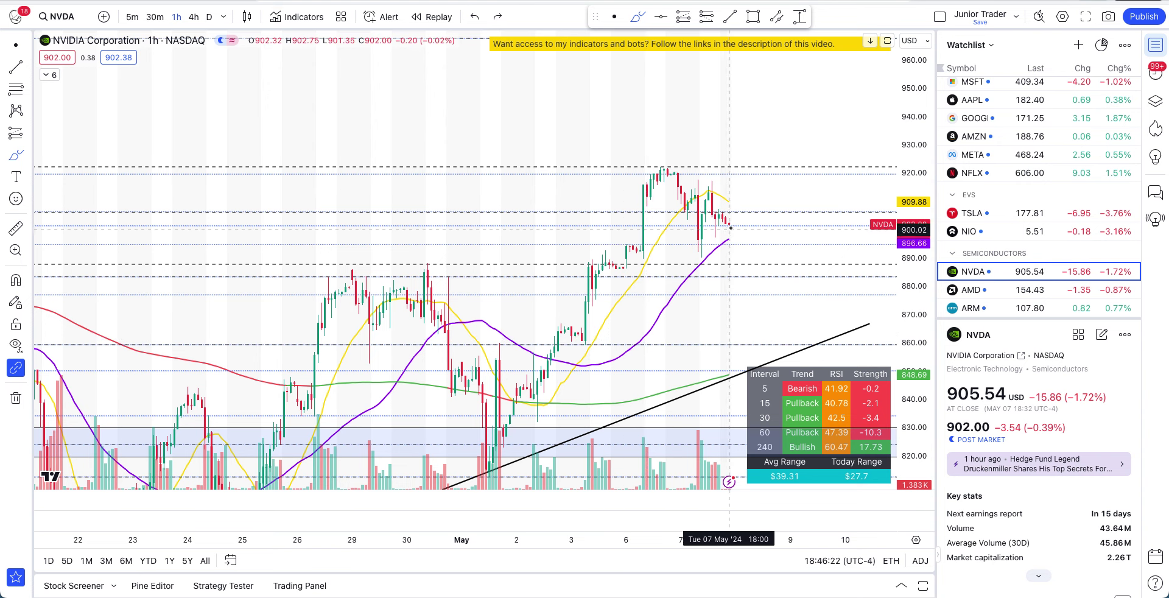
# - Sketch a dip from the latest candles to the 887 level and a rebound to about 900 with the brush, and undo the strokes
pyautogui.moveTo(734, 229)
pyautogui.mouseDown()
pyautogui.moveTo(752, 237)
pyautogui.moveTo(726, 230)
pyautogui.moveTo(799, 213)
pyautogui.mouseUp()
pyautogui.hotkey('ctrl', 'z')
pyautogui.hotkey('ctrl', 'z')
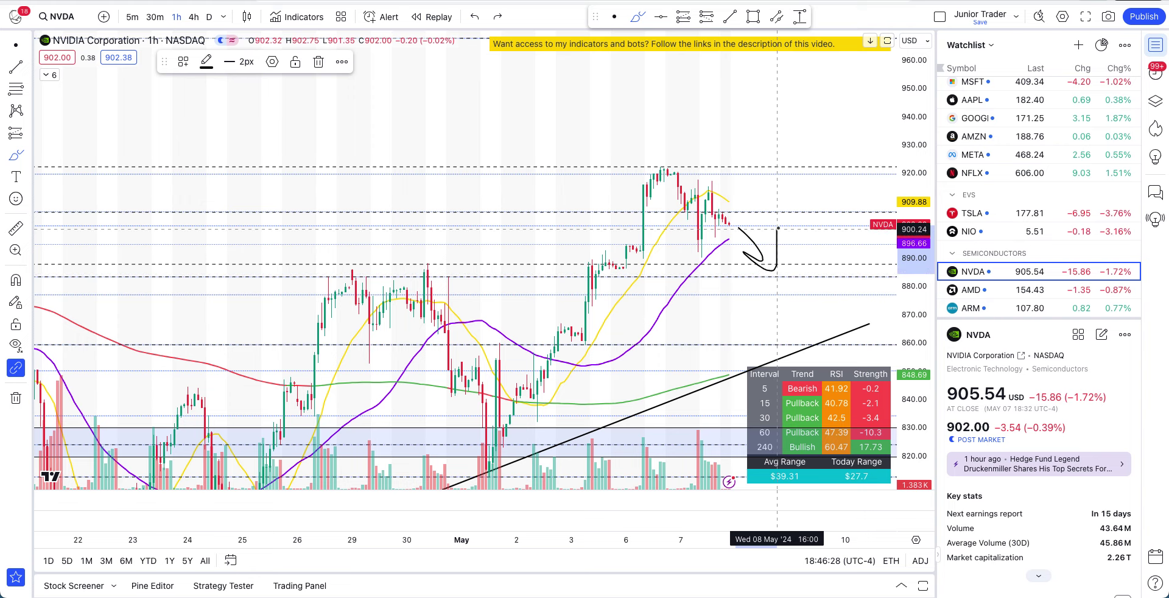
pyautogui.scroll(3, 549, 381)
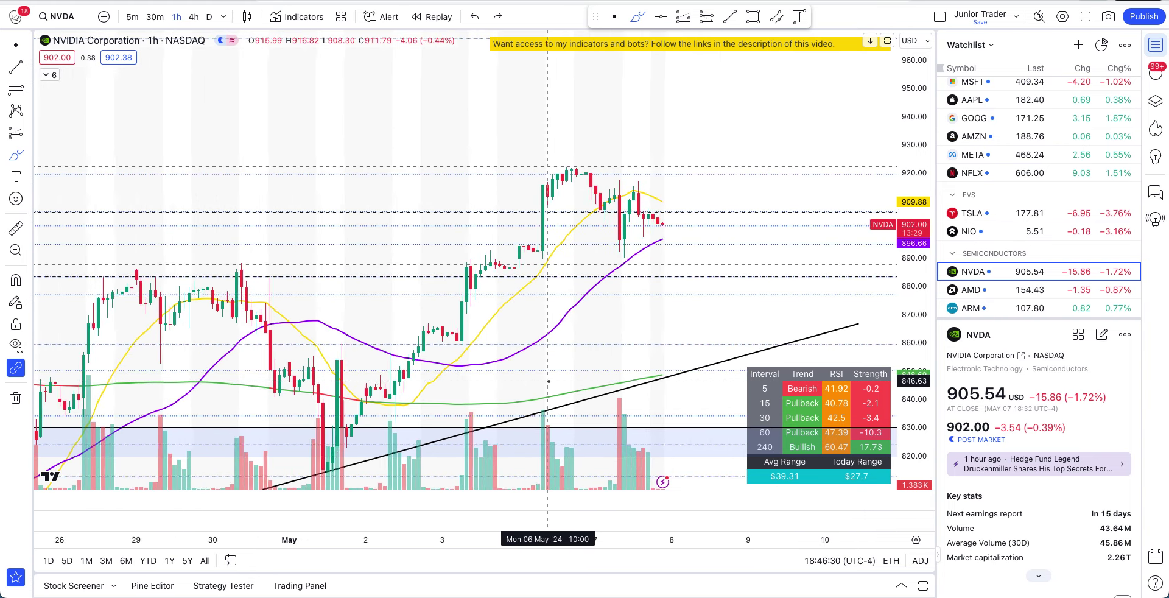
pyautogui.scroll(-1, 549, 380)
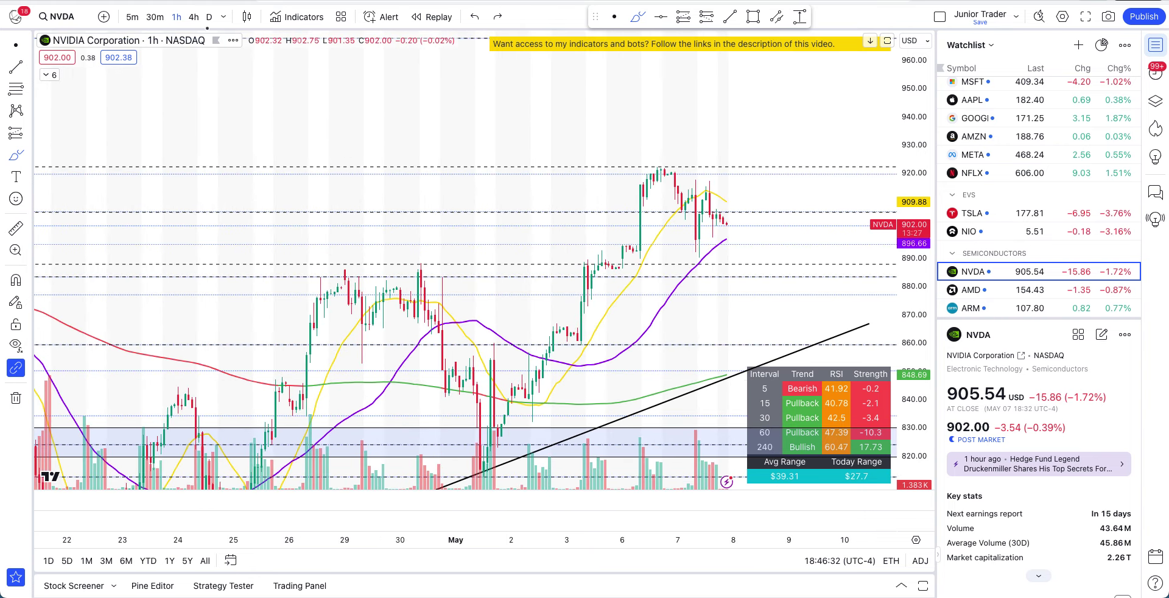
# - Switch to the daily chart and compress the price scale to show the full range of candles since February
pyautogui.click(210, 18)
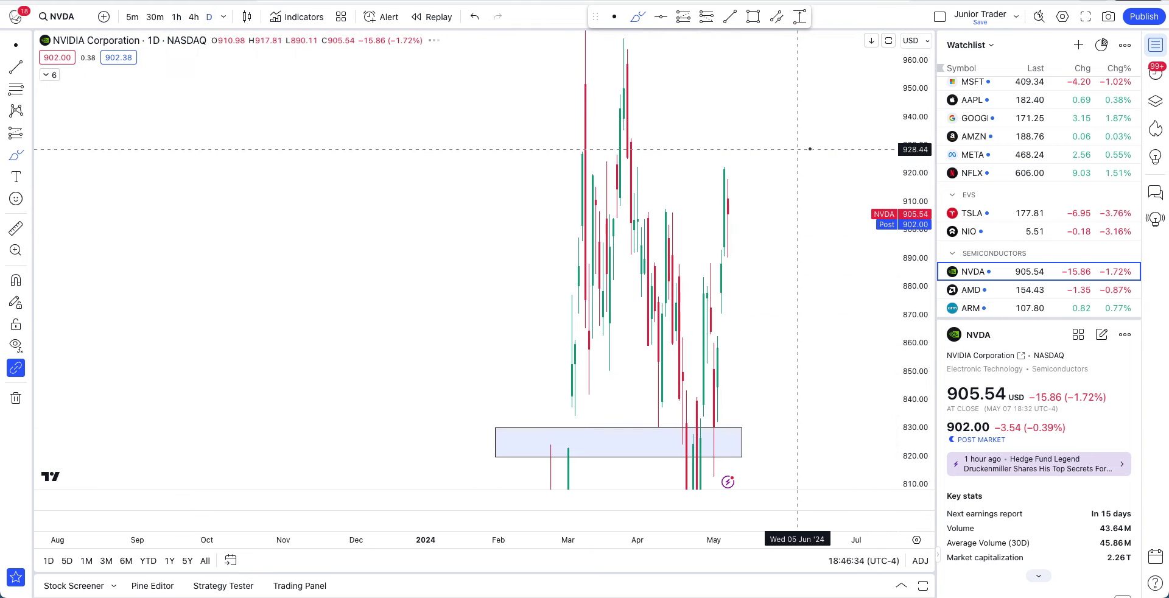
pyautogui.moveTo(918, 74); pyautogui.dragTo(926, 387)
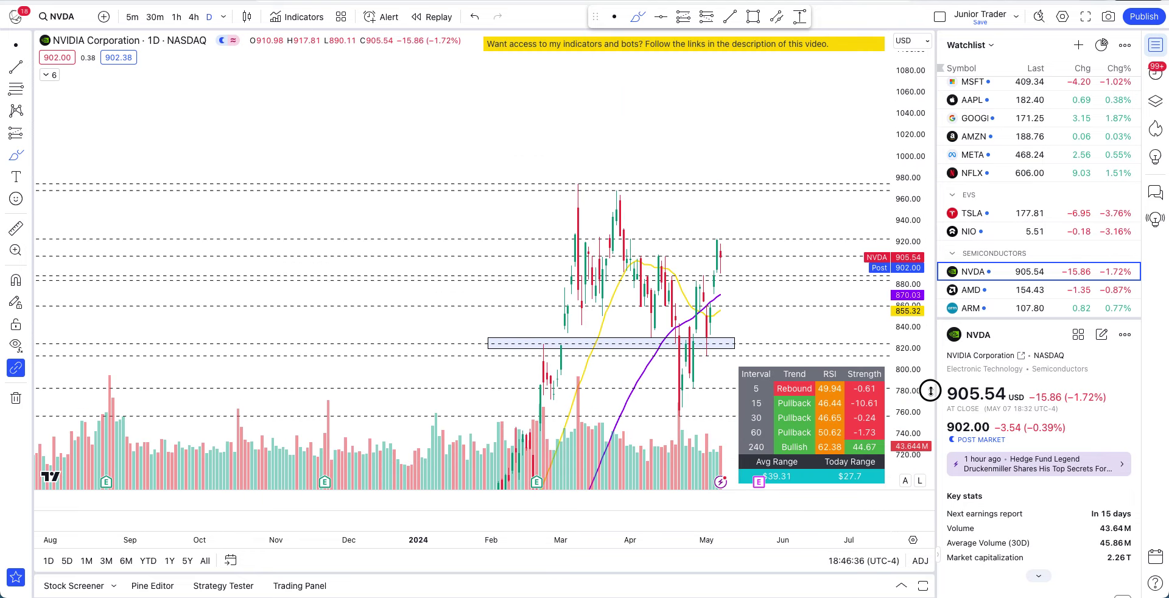
pyautogui.scroll(1, 761, 213)
pyautogui.scroll(3, 762, 213)
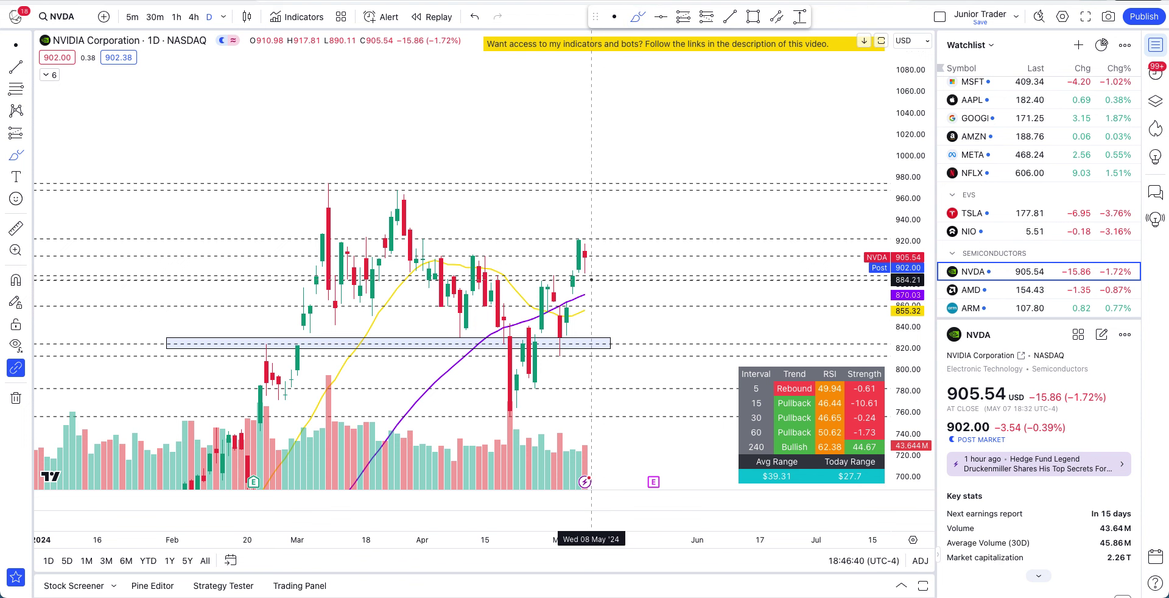
pyautogui.scroll(2, 627, 297)
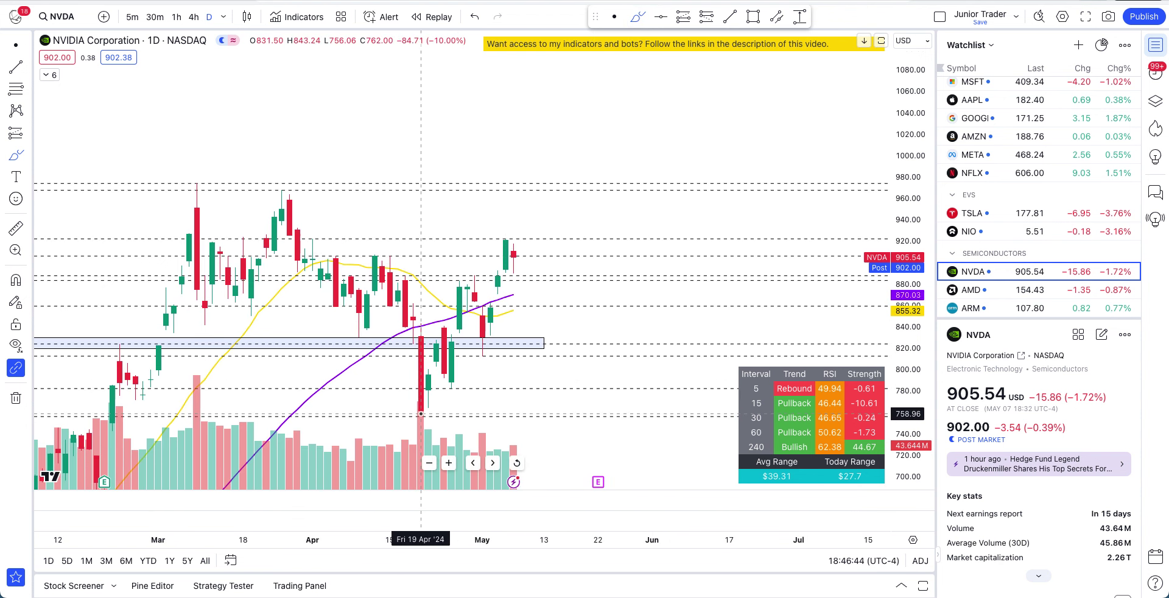
# - Trace the rally up from the April 19 low with the brush, mark the early-May candles near 885, and undo the strokes
pyautogui.moveTo(420, 414)
pyautogui.mouseDown()
pyautogui.moveTo(477, 303)
pyautogui.moveTo(492, 308)
pyautogui.mouseUp()
pyautogui.moveTo(505, 266)
pyautogui.mouseDown()
pyautogui.moveTo(522, 279)
pyautogui.moveTo(494, 278)
pyautogui.mouseUp()
pyautogui.moveTo(555, 277); pyautogui.dragTo(498, 279)
pyautogui.hotkey('ctrl', 'z')
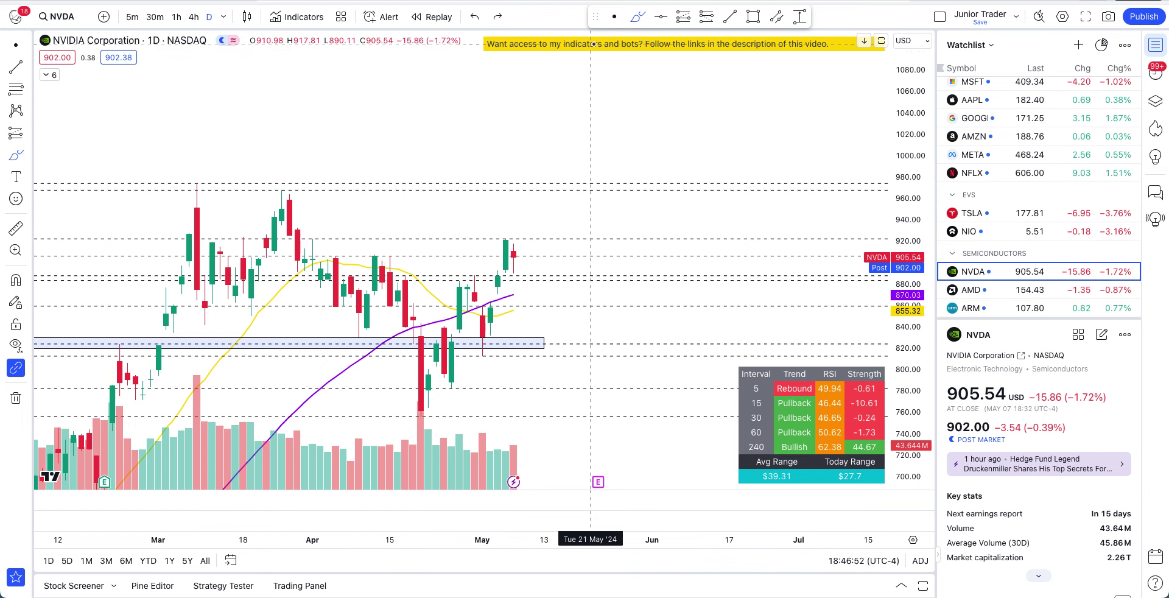
# - Switch to the 30-minute chart and display the hidden Junior Trader Swing Trading Bot safer 50 100 30 indicator
pyautogui.moveTo(417, 152); pyautogui.dragTo(593, 99)
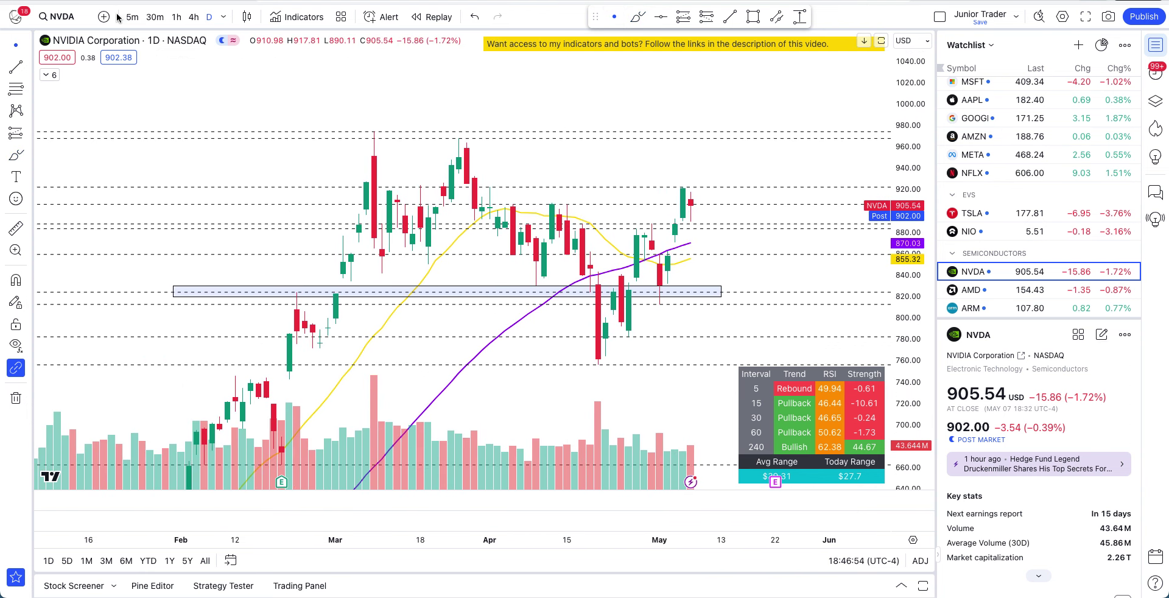
pyautogui.click(156, 18)
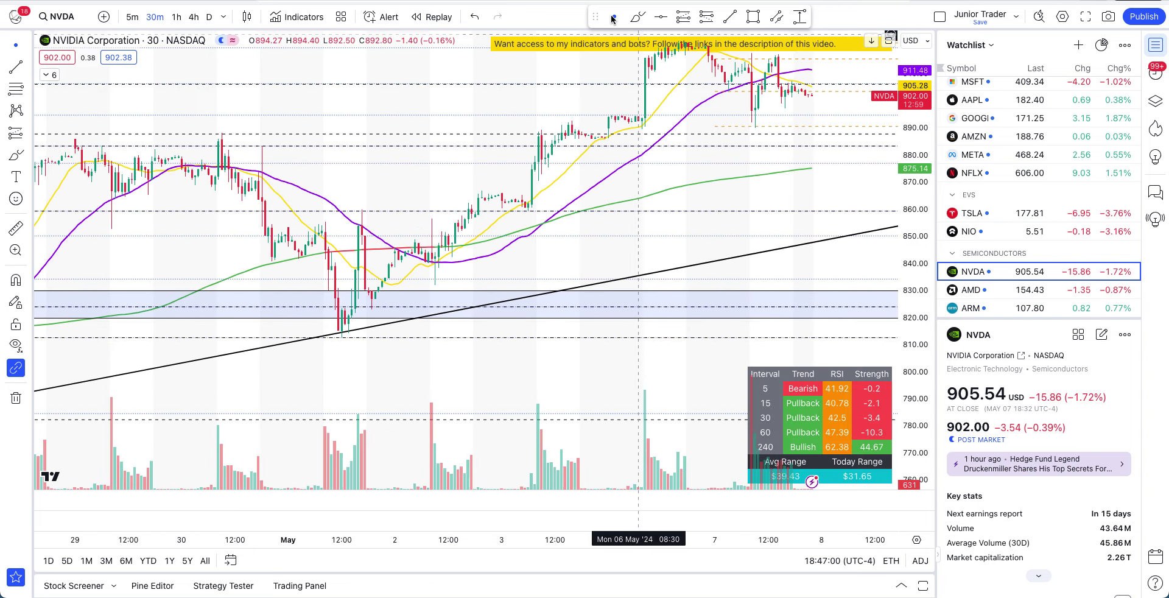
pyautogui.moveTo(713, 168); pyautogui.dragTo(706, 234)
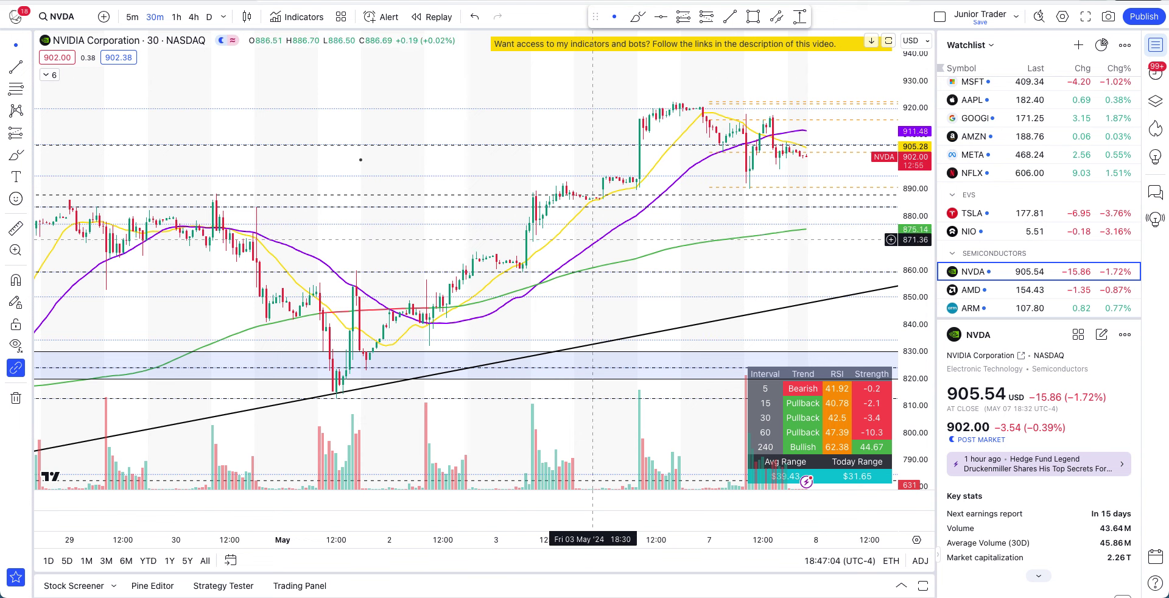
pyautogui.click(48, 76)
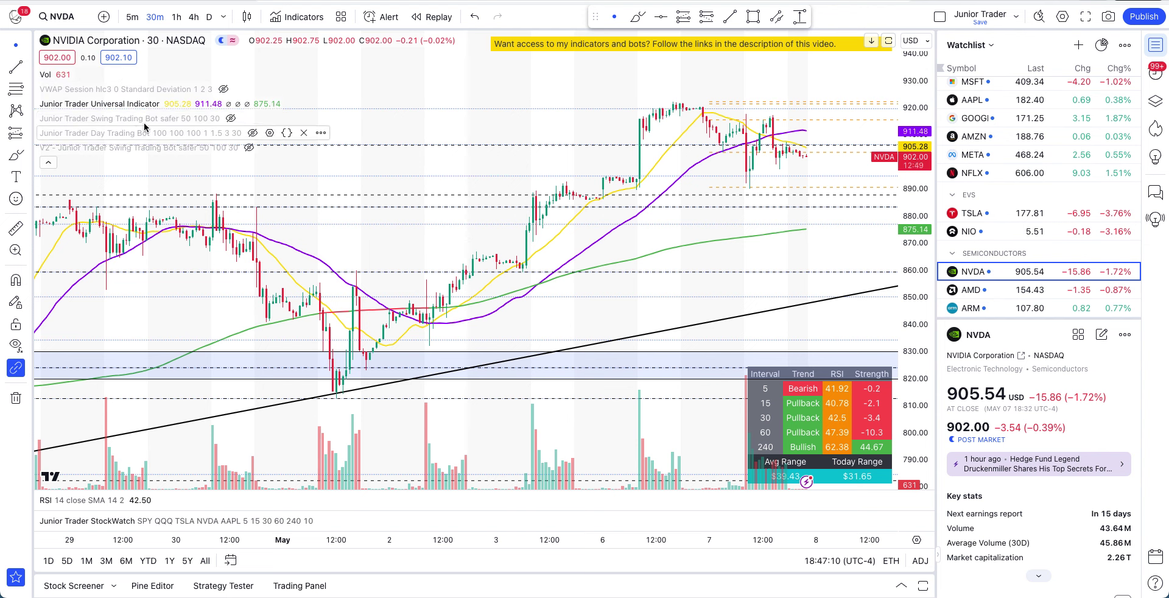
pyautogui.click(230, 118)
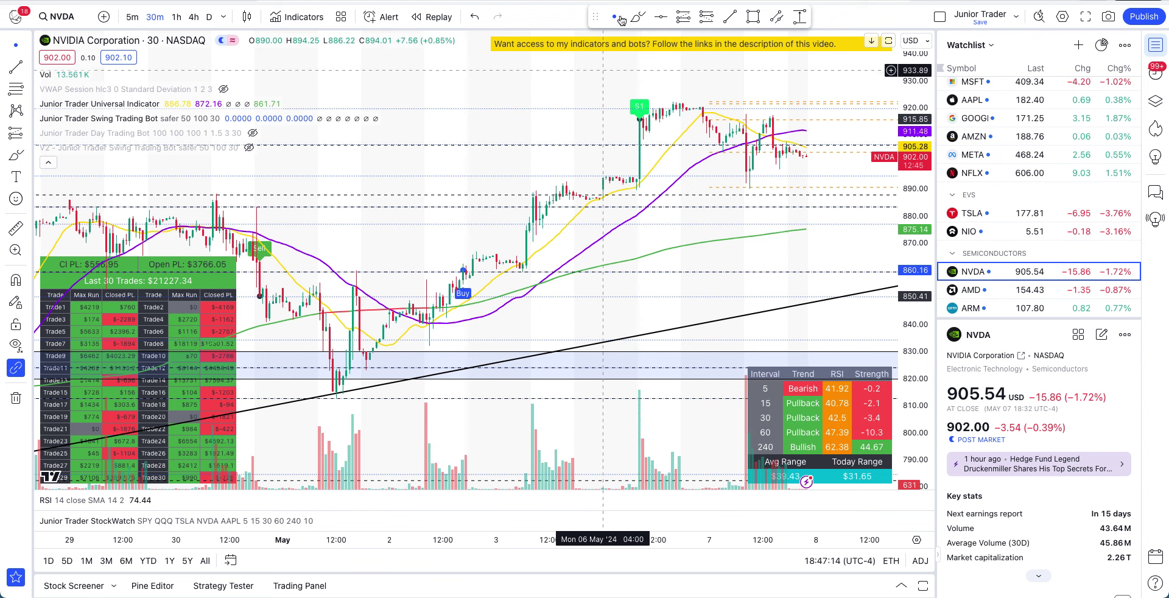
# - Circle the bot's green May 6 signal and its May 2 Buy signal with the brush, and undo both circles
pyautogui.scroll(-2, 527, 196)
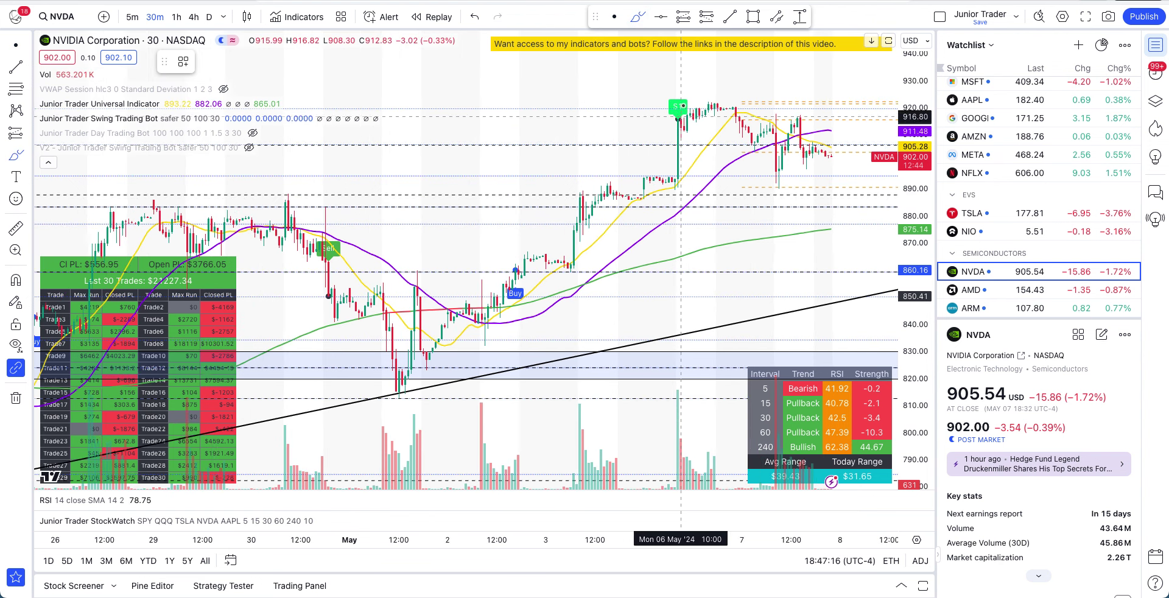
pyautogui.moveTo(690, 92)
pyautogui.mouseDown()
pyautogui.moveTo(654, 107)
pyautogui.moveTo(678, 127)
pyautogui.moveTo(686, 92)
pyautogui.mouseUp()
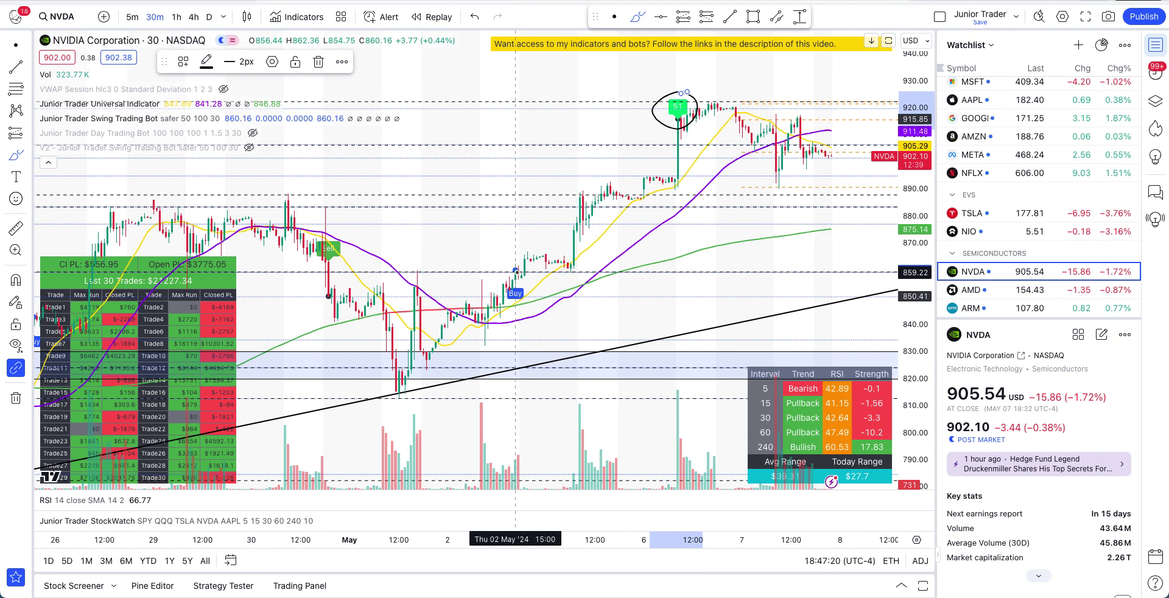
pyautogui.moveTo(515, 270)
pyautogui.mouseDown()
pyautogui.moveTo(497, 263)
pyautogui.moveTo(545, 253)
pyautogui.moveTo(517, 275)
pyautogui.mouseUp()
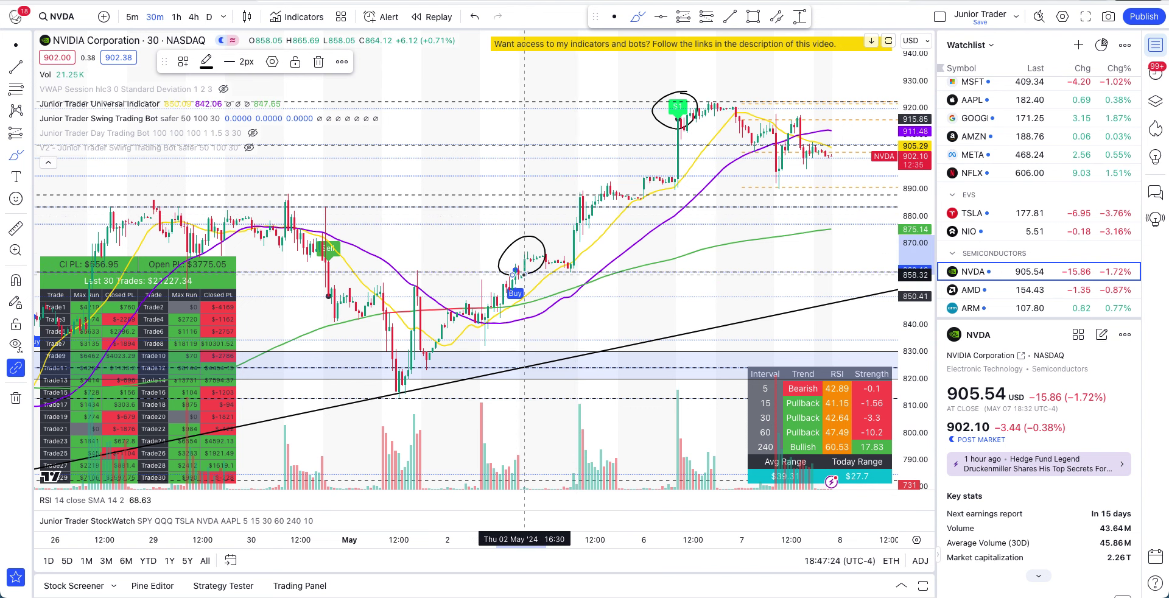
pyautogui.hotkey('ctrl', 'z')
pyautogui.hotkey('ctrl', 'z')
# - Circle the bot's green May 6 signal near 920 twice with the brush, undoing each circle
pyautogui.scroll(2, 661, 269)
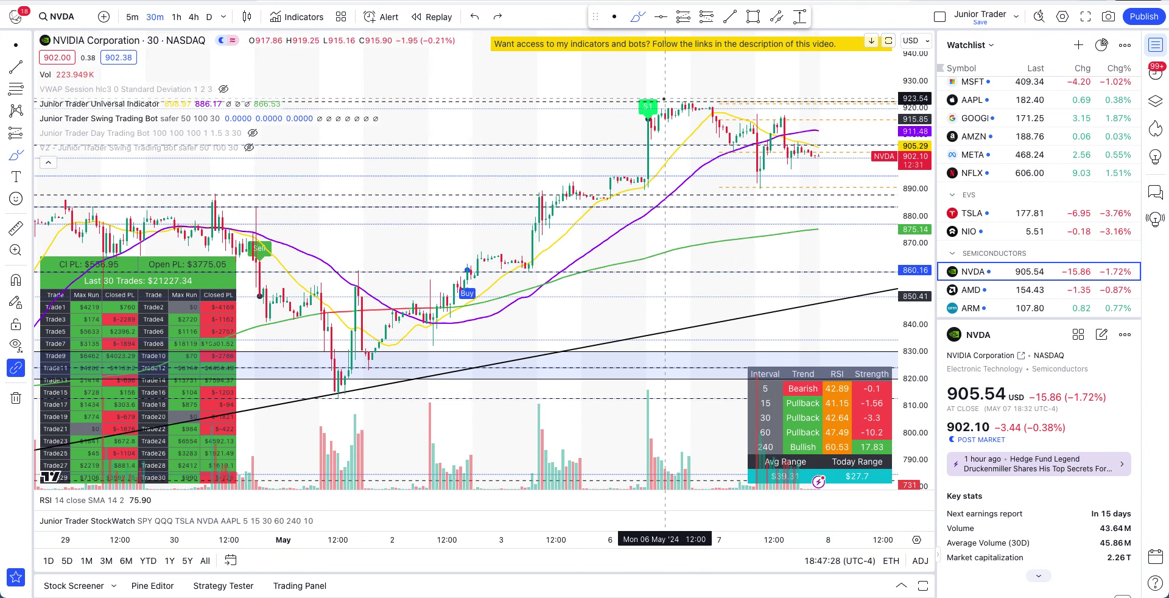
pyautogui.moveTo(663, 102)
pyautogui.mouseDown()
pyautogui.moveTo(636, 96)
pyautogui.moveTo(620, 115)
pyautogui.moveTo(679, 117)
pyautogui.moveTo(628, 97)
pyautogui.mouseUp()
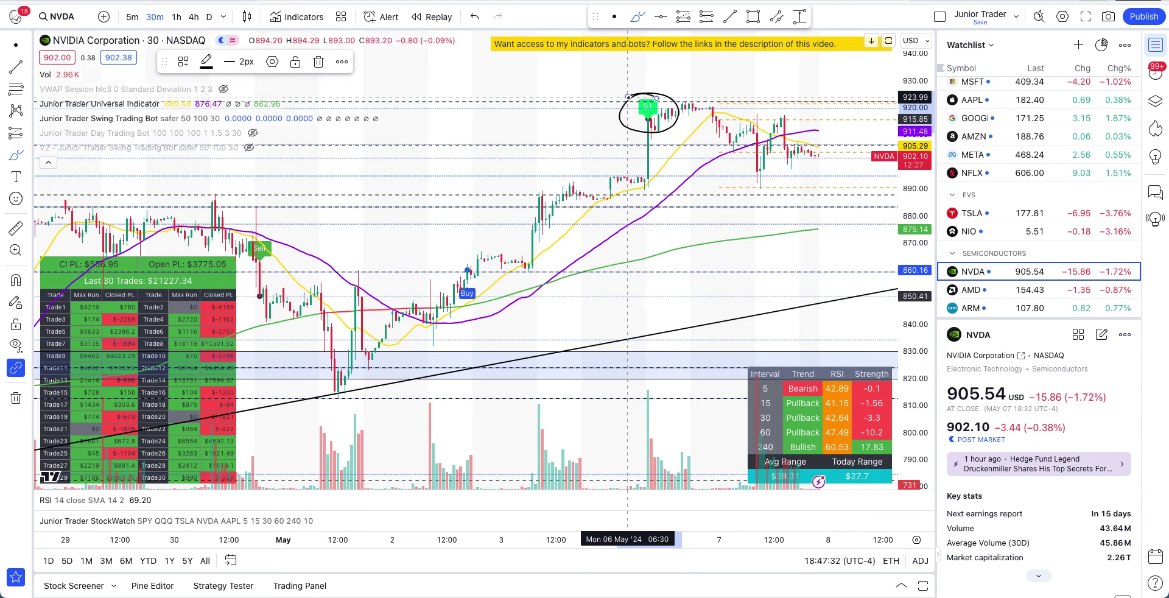
pyautogui.hotkey('ctrl', 'z')
pyautogui.moveTo(659, 93)
pyautogui.mouseDown()
pyautogui.moveTo(662, 128)
pyautogui.moveTo(638, 85)
pyautogui.mouseUp()
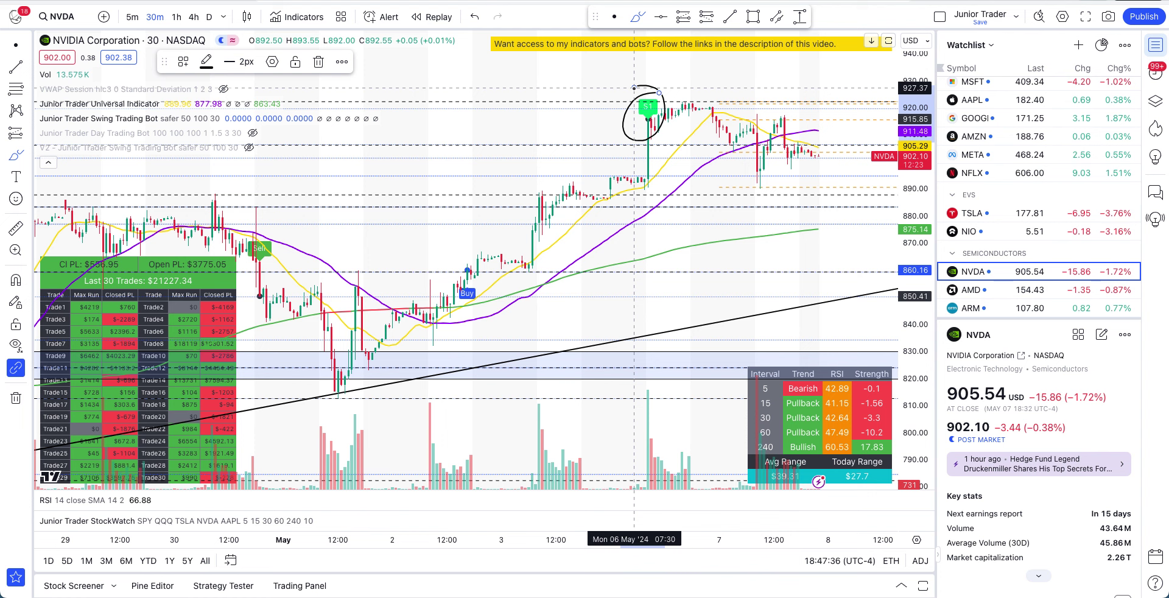
pyautogui.hotkey('ctrl', 'z')
pyautogui.scroll(-2, 522, 281)
pyautogui.scroll(3, 521, 281)
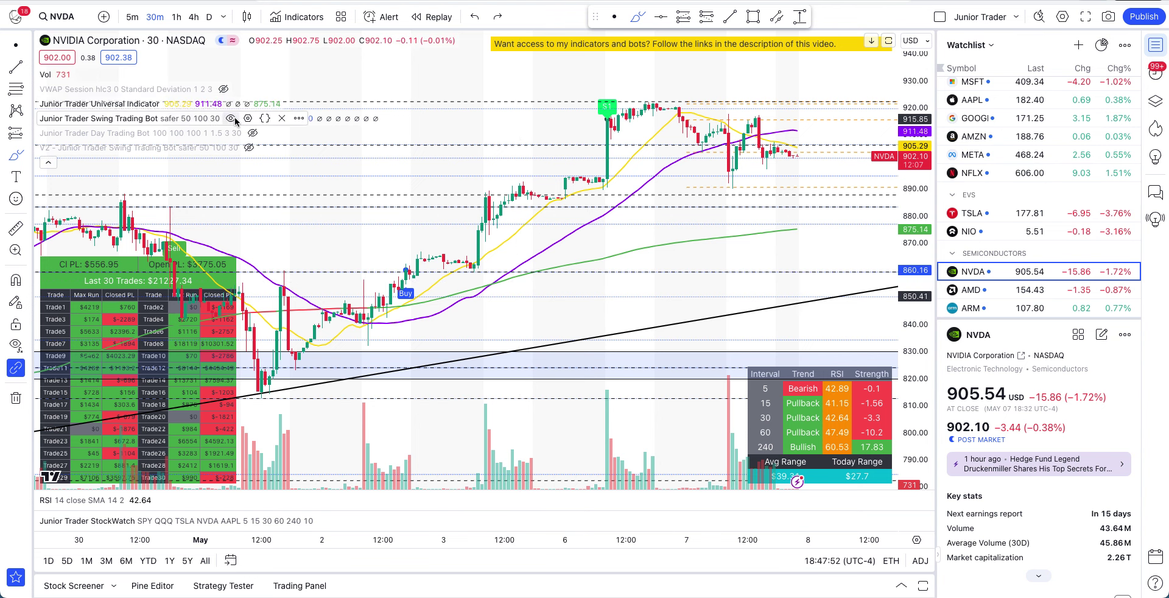
# - Hide the Junior Trader Swing Trading Bot indicator and collapse the indicator legend
pyautogui.click(232, 118)
pyautogui.click(47, 162)
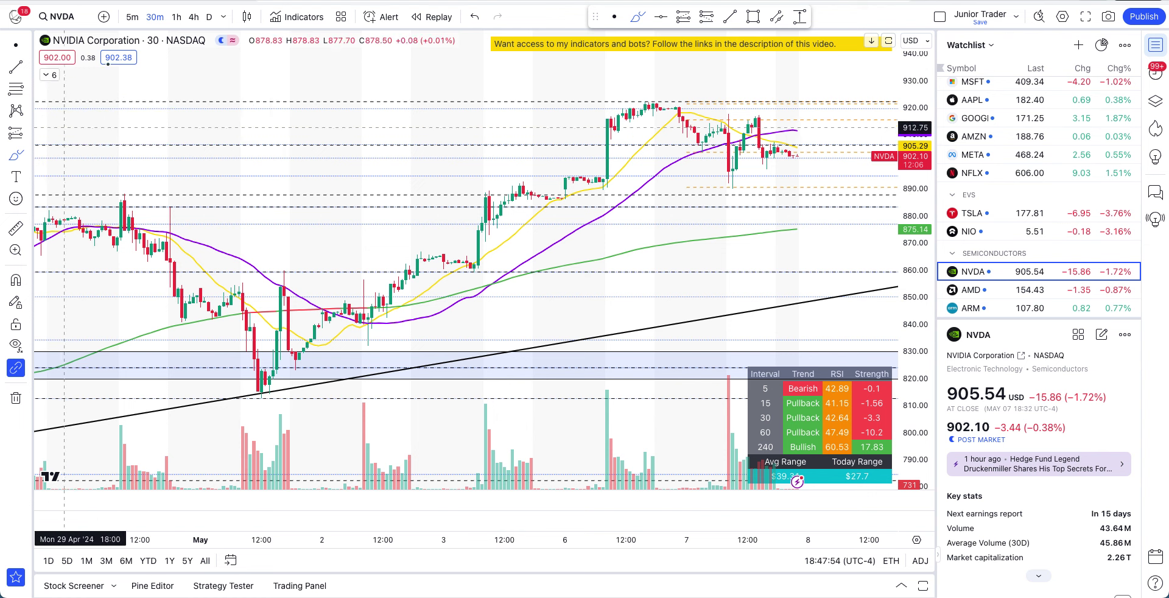
# - Switch to the 5-minute chart and stretch the price scale around the May 6 and May 7 candles
pyautogui.click(208, 18)
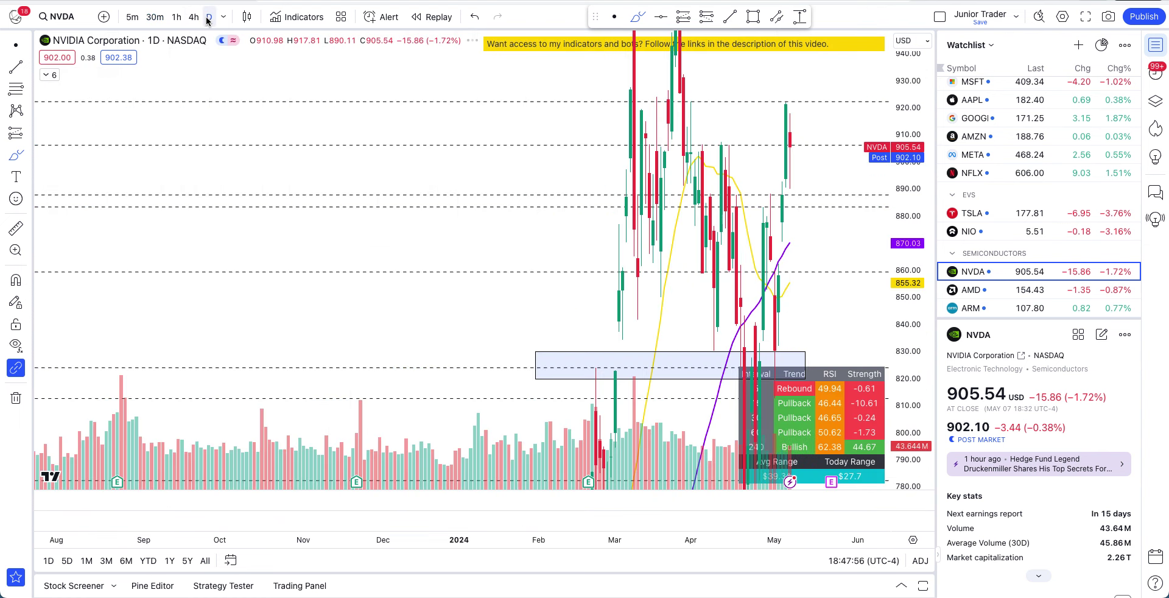
pyautogui.click(132, 17)
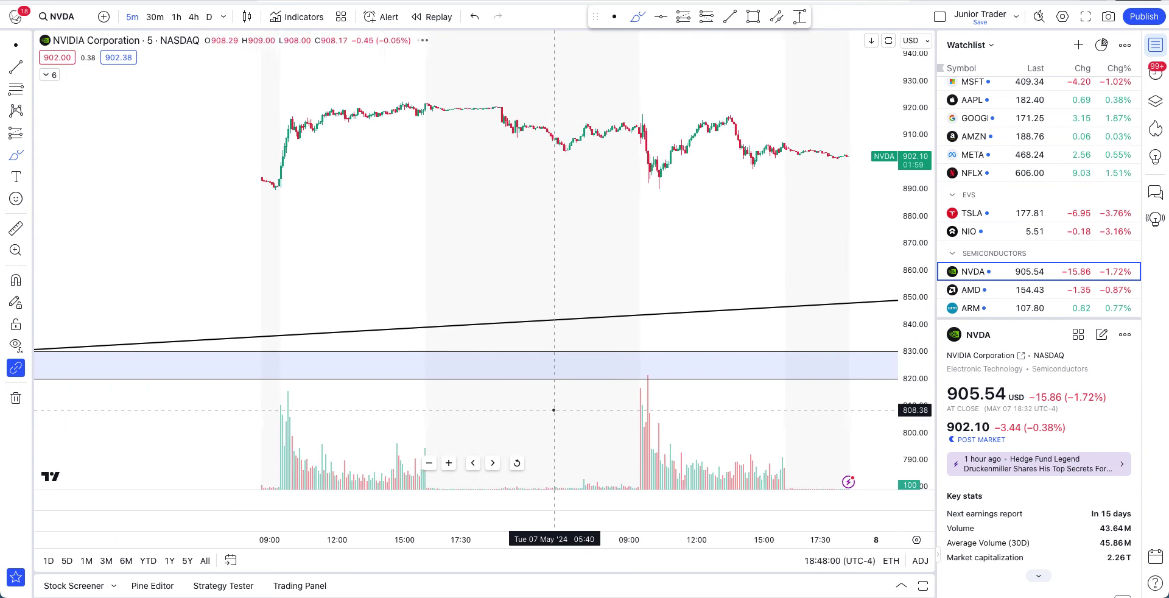
pyautogui.click(615, 16)
pyautogui.moveTo(653, 59); pyautogui.dragTo(538, 155)
pyautogui.moveTo(922, 417); pyautogui.dragTo(922, 162)
pyautogui.scroll(-8, 472, 289)
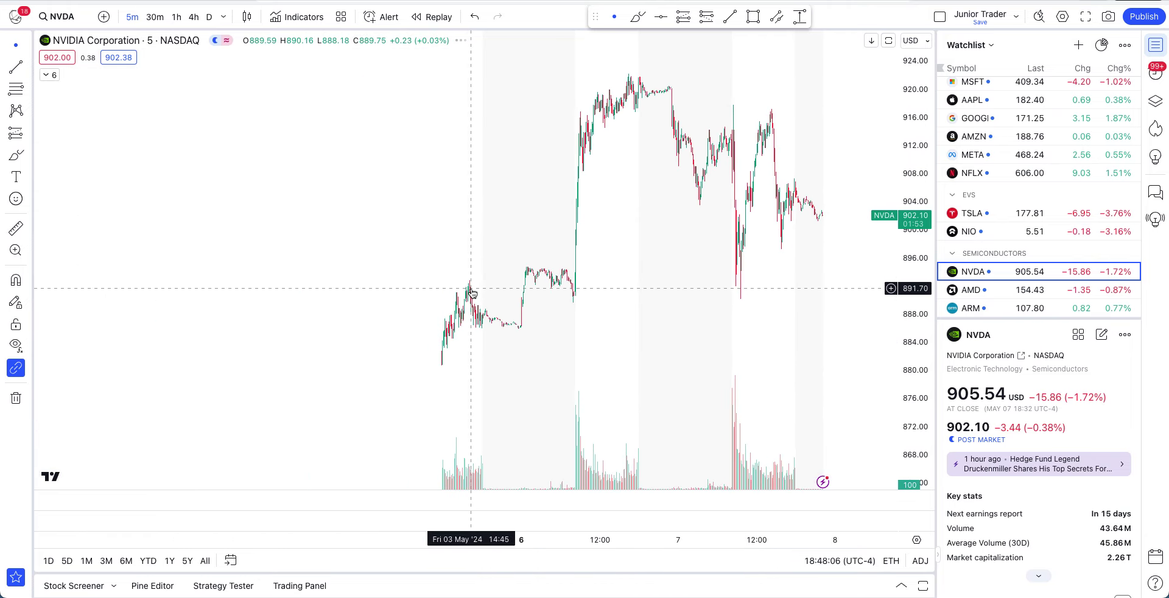
pyautogui.scroll(8, 472, 290)
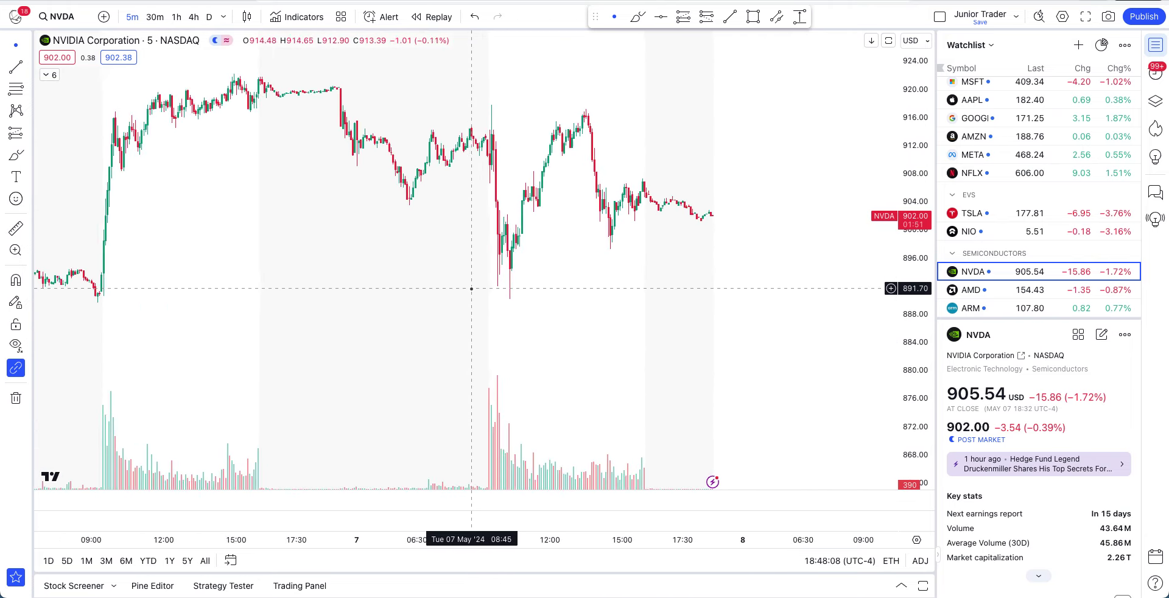
pyautogui.scroll(-5, 453, 345)
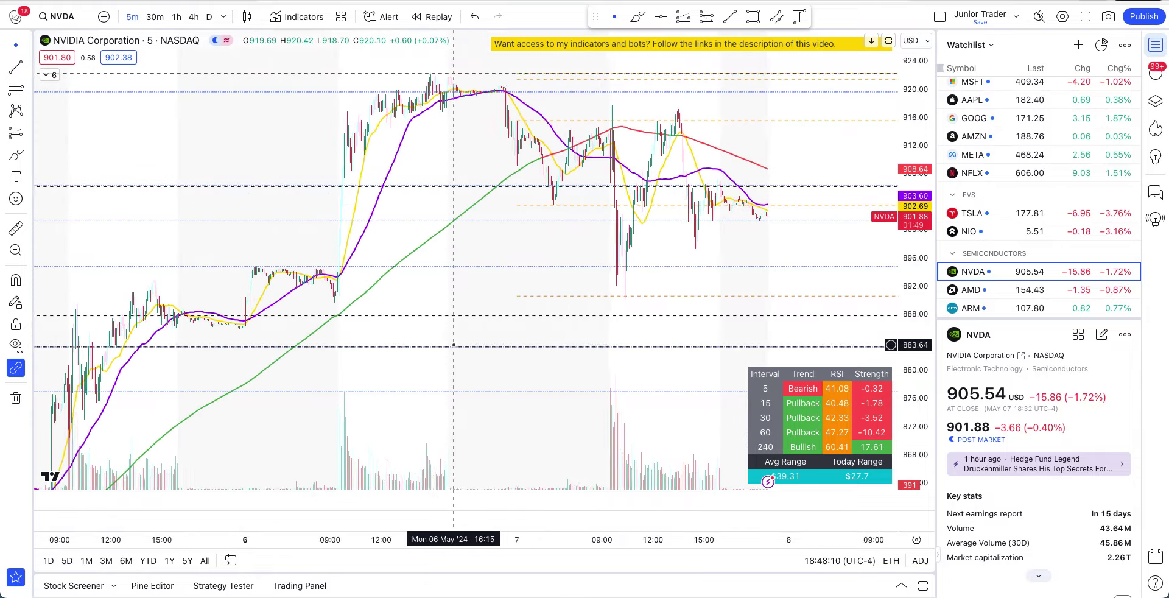
pyautogui.scroll(4, 453, 345)
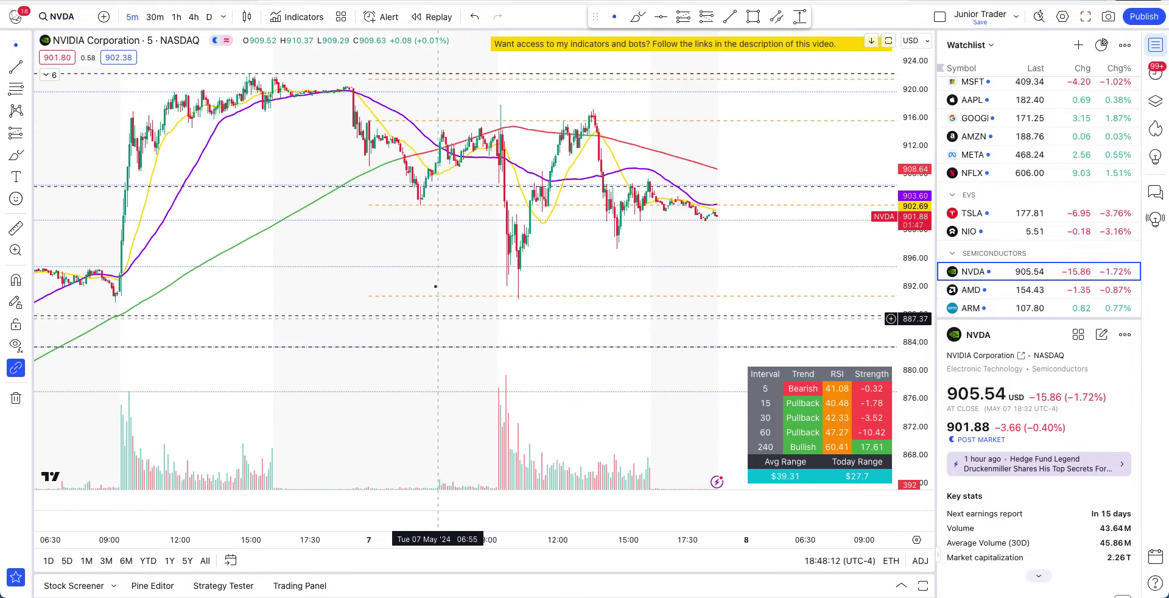
# - Circle the May 7 morning low near the 890 level with the brush and undo the circle
pyautogui.click(637, 16)
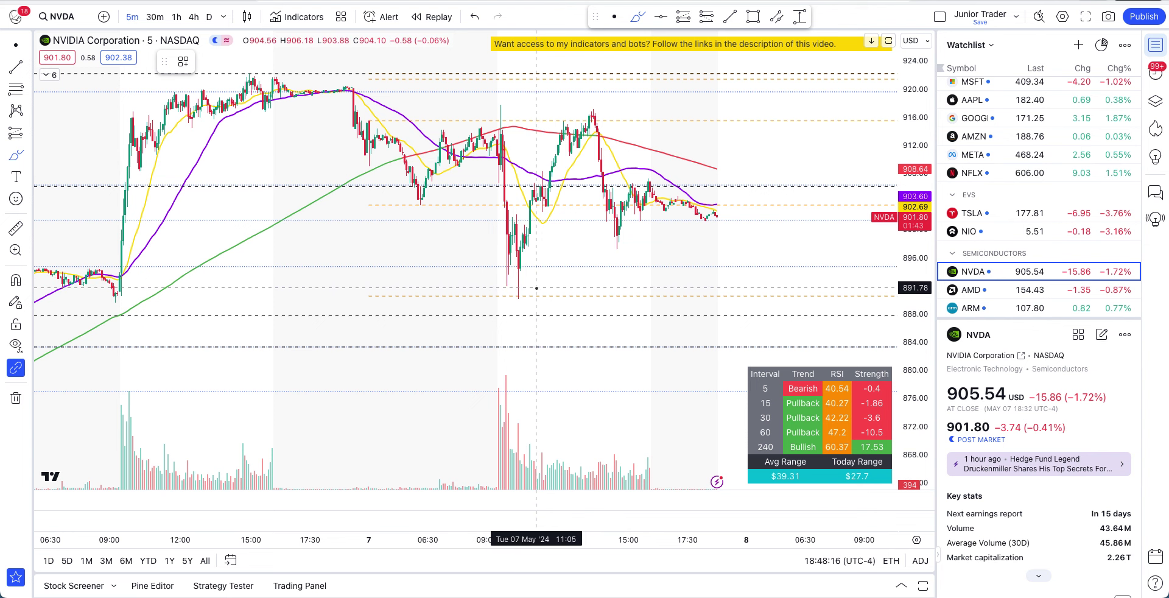
pyautogui.moveTo(531, 287)
pyautogui.mouseDown()
pyautogui.moveTo(495, 301)
pyautogui.moveTo(504, 285)
pyautogui.mouseUp()
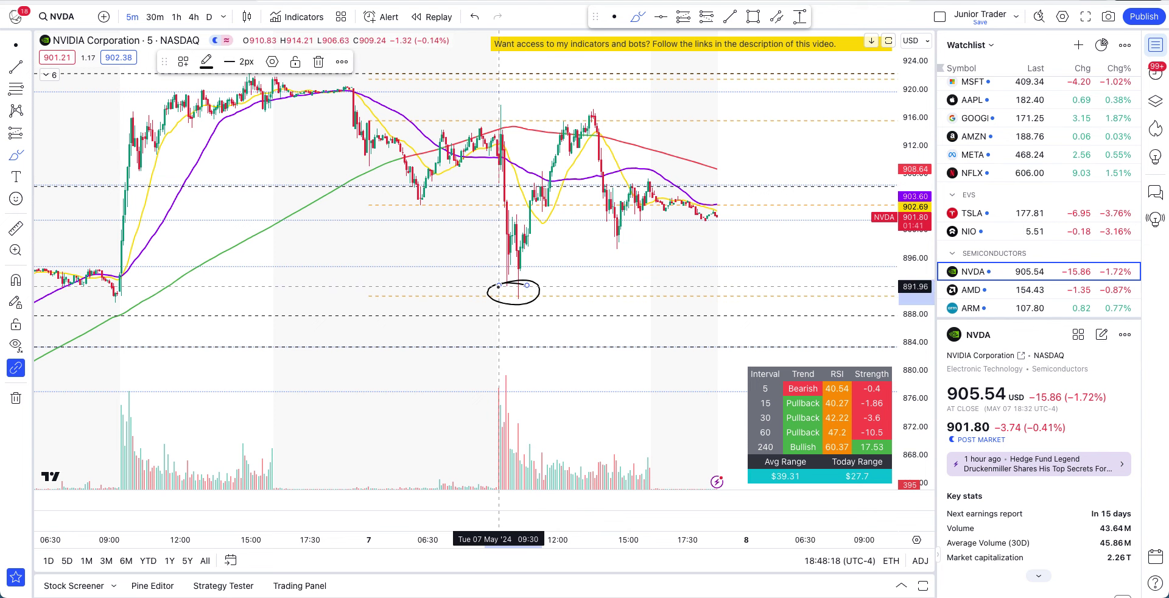
pyautogui.hotkey('ctrl', 'z')
# - Trace the May 7 rebound from the morning low up to about 916 with the brush and undo the stroke
pyautogui.scroll(3, 512, 249)
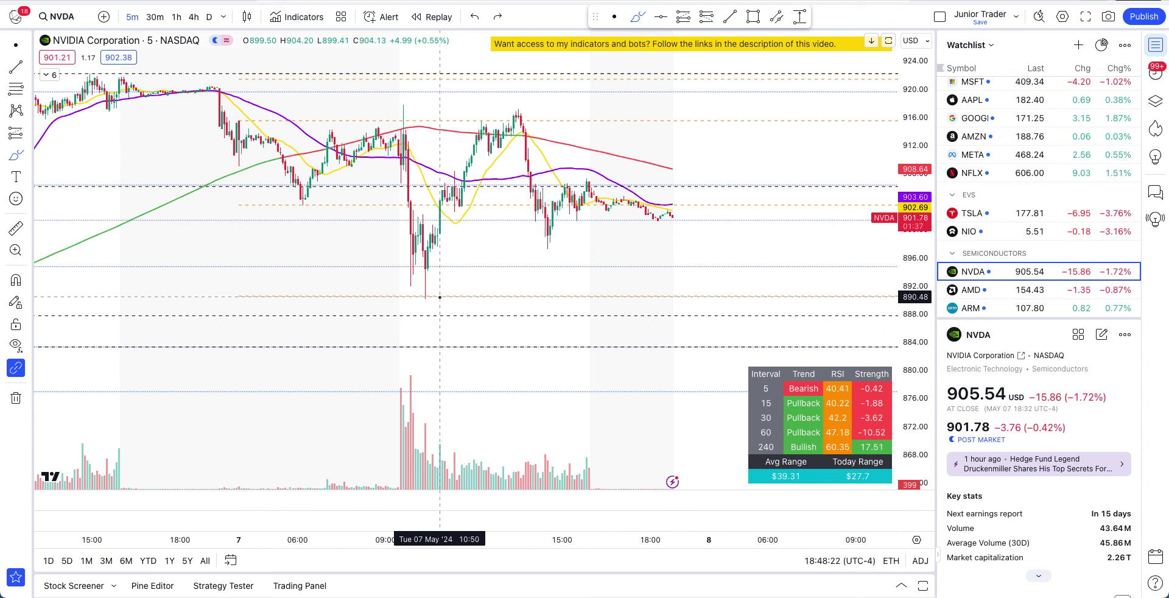
pyautogui.moveTo(411, 269)
pyautogui.mouseDown()
pyautogui.moveTo(447, 308)
pyautogui.moveTo(383, 305)
pyautogui.moveTo(425, 277)
pyautogui.moveTo(425, 308)
pyautogui.moveTo(524, 115)
pyautogui.mouseUp()
pyautogui.press('Delete')
pyautogui.press('Delete')
pyautogui.hotkey('ctrl', 'z')
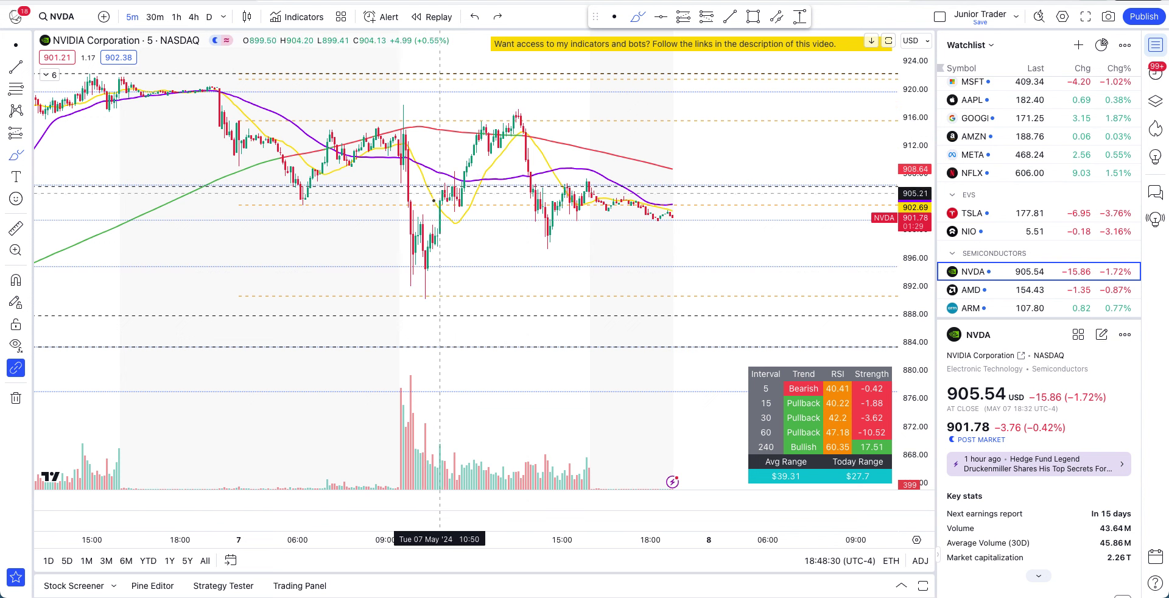
# - Mark the May 7 midday candles near 903 and their move up to the purple moving average, and undo the brush strokes
pyautogui.moveTo(427, 206); pyautogui.dragTo(484, 209)
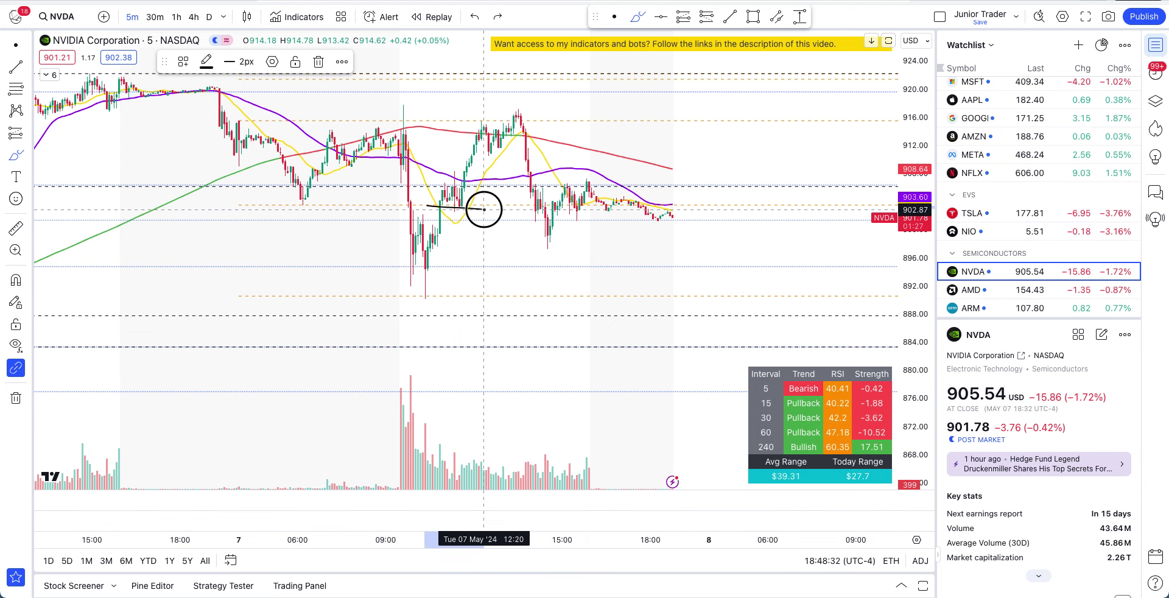
pyautogui.hotkey('ctrl', 'z')
pyautogui.moveTo(441, 196)
pyautogui.mouseDown()
pyautogui.moveTo(462, 204)
pyautogui.moveTo(498, 169)
pyautogui.mouseUp()
pyautogui.hotkey('ctrl', 'z')
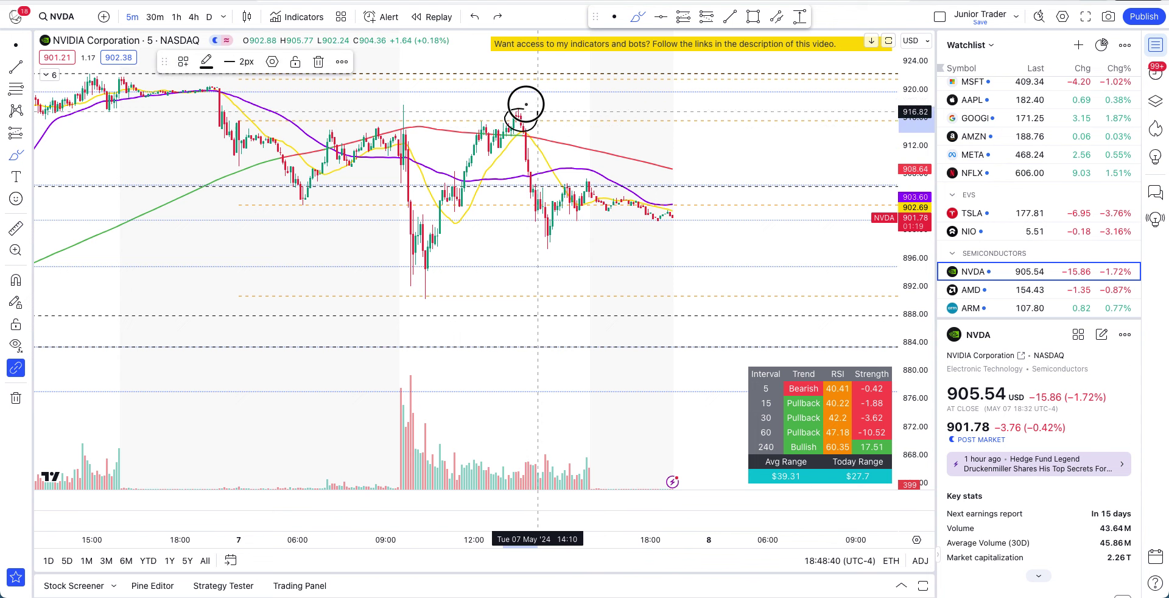
# - Circle the May 7 afternoon high near 917 and the sideways range around 902 with the brush, and undo the marks
pyautogui.moveTo(516, 114)
pyautogui.mouseDown()
pyautogui.moveTo(548, 232)
pyautogui.moveTo(524, 225)
pyautogui.mouseUp()
pyautogui.hotkey('ctrl', 'z')
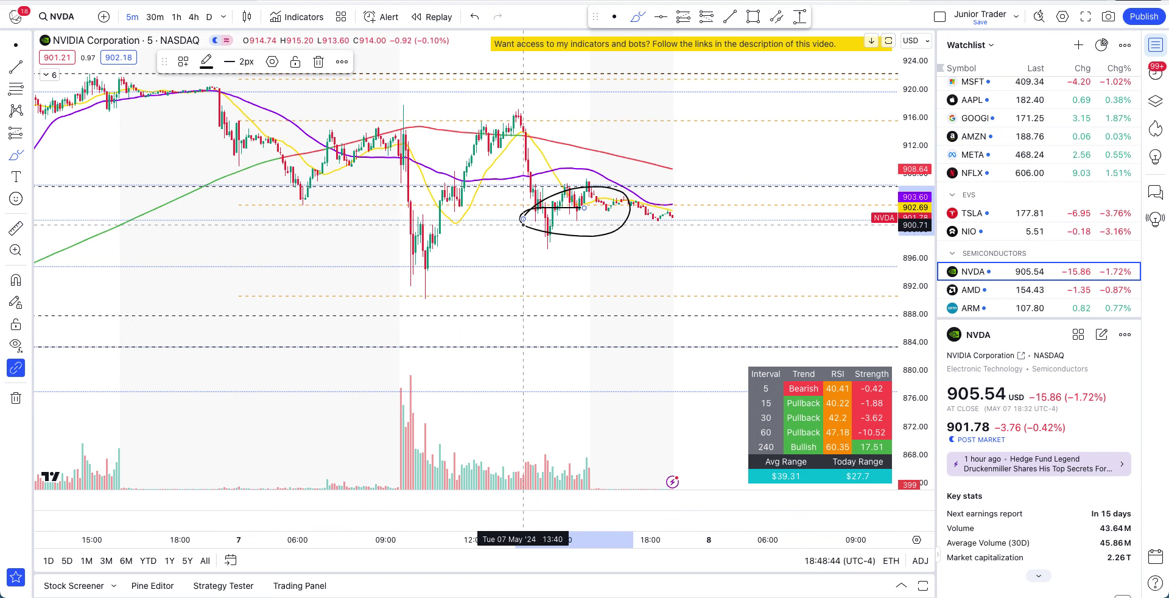
pyautogui.hotkey('ctrl', 'z')
pyautogui.scroll(-5, 523, 225)
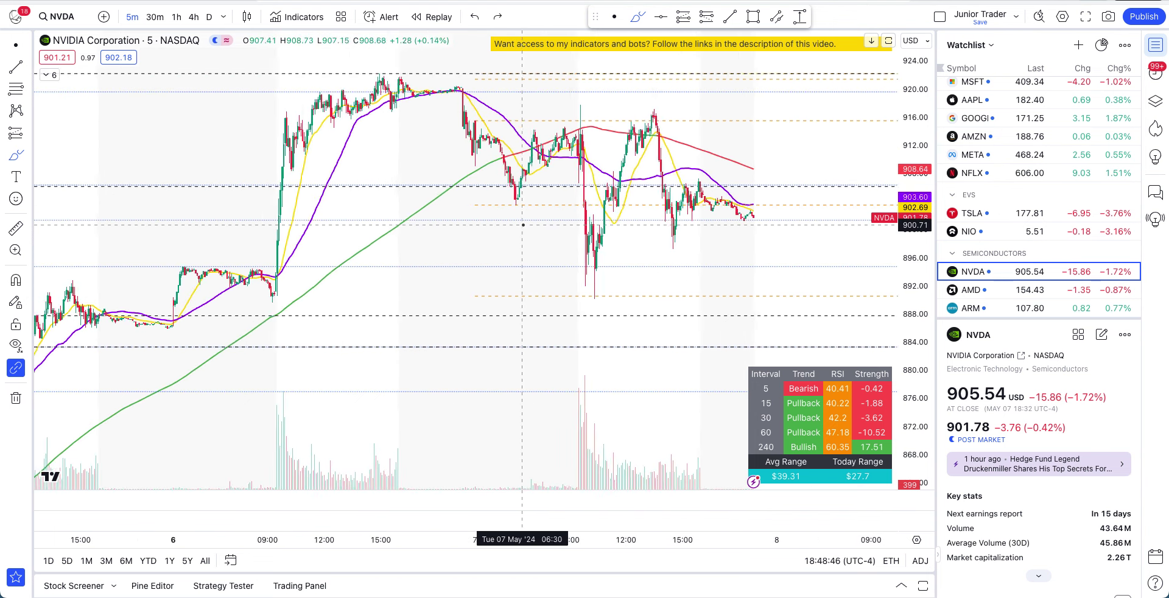
# - Switch NVDA to the daily timeframe and rescale the chart to show the candles from February to May
pyautogui.click(209, 16)
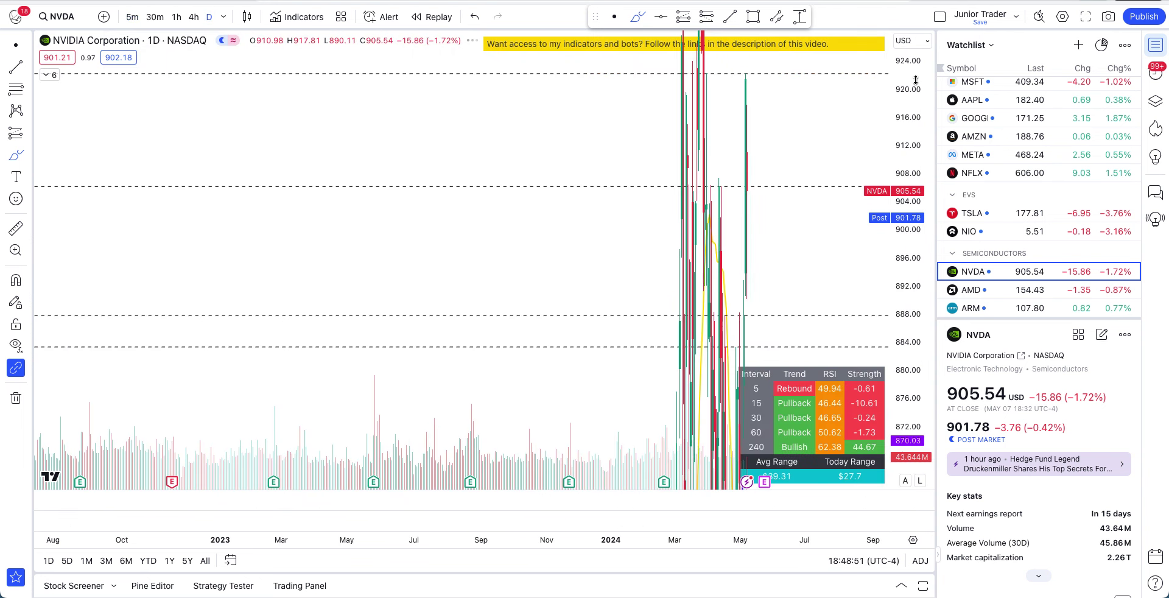
pyautogui.moveTo(915, 79); pyautogui.dragTo(920, 436)
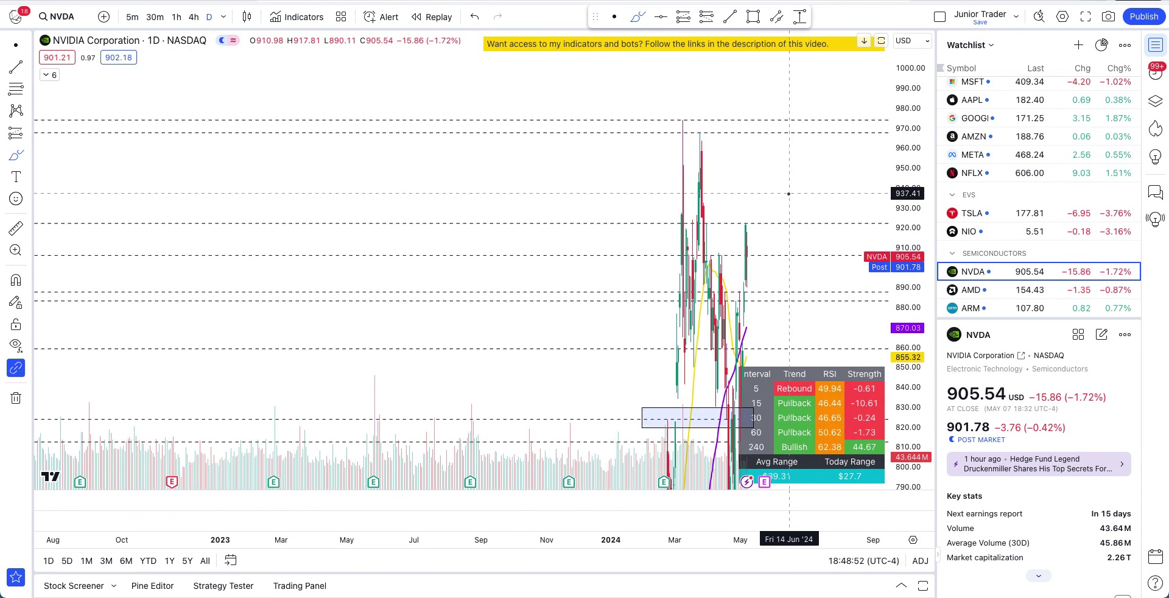
pyautogui.scroll(5, 788, 194)
pyautogui.scroll(4, 789, 193)
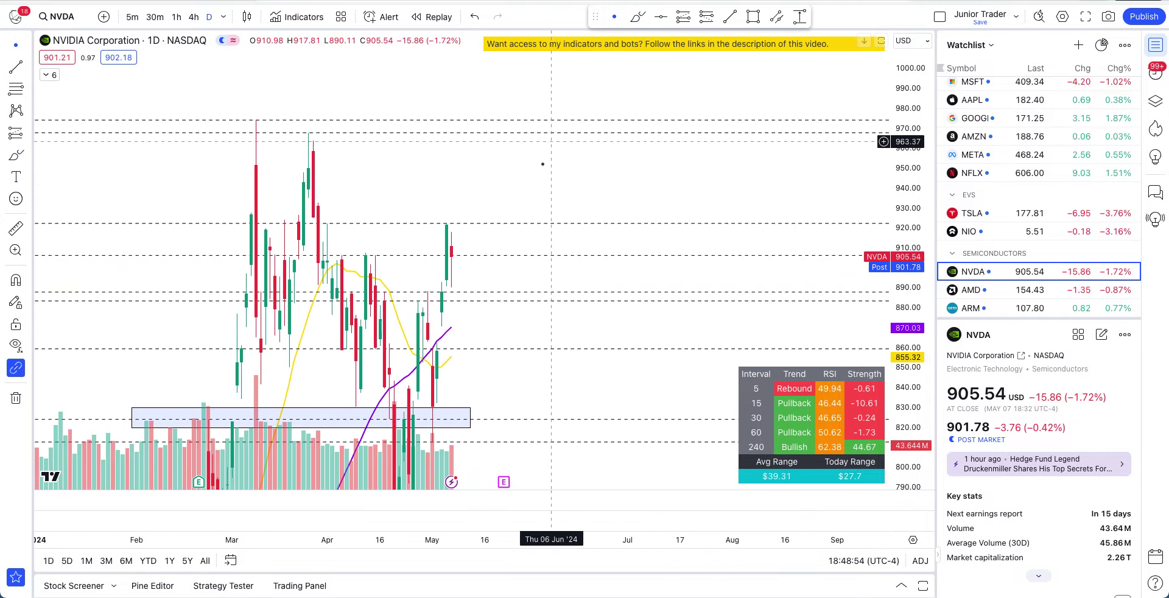
pyautogui.moveTo(572, 169); pyautogui.dragTo(803, 110)
pyautogui.moveTo(910, 104); pyautogui.dragTo(911, 256)
pyautogui.scroll(2, 655, 190)
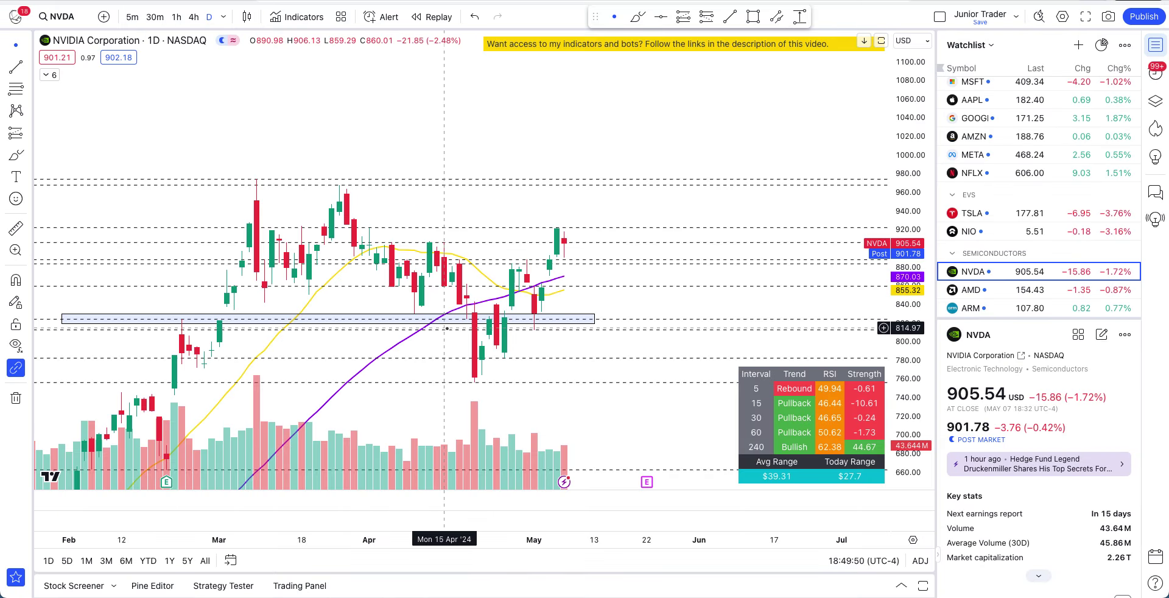
# - Open QQQ's daily chart from the watchlist and compress its price scale, leaving empty space after the latest candle
pyautogui.scroll(3, 1012, 117)
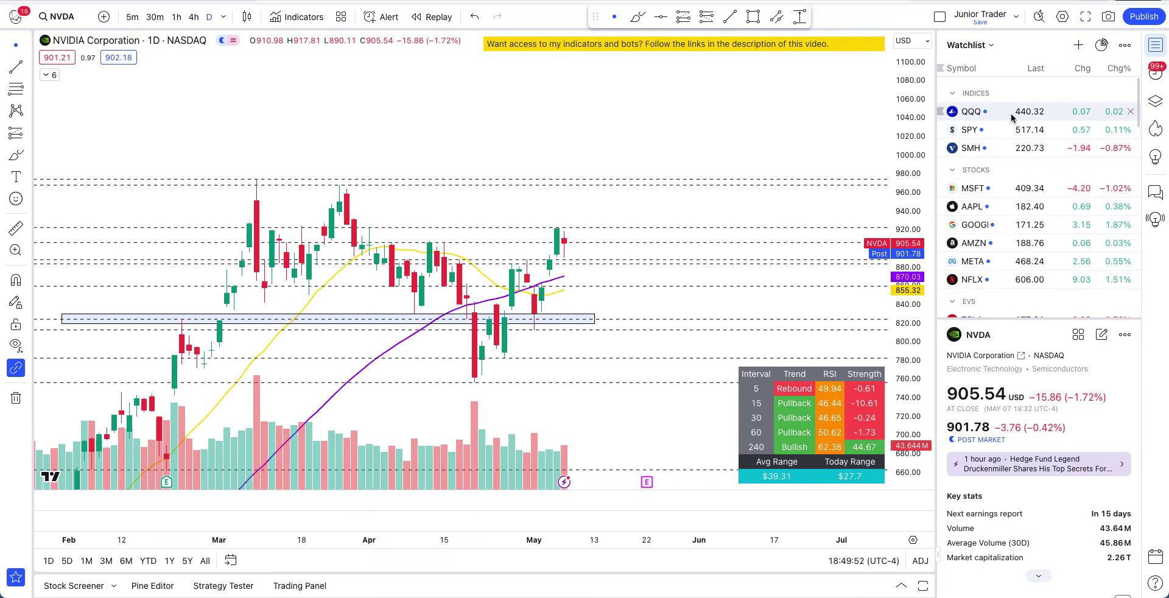
pyautogui.click(1012, 118)
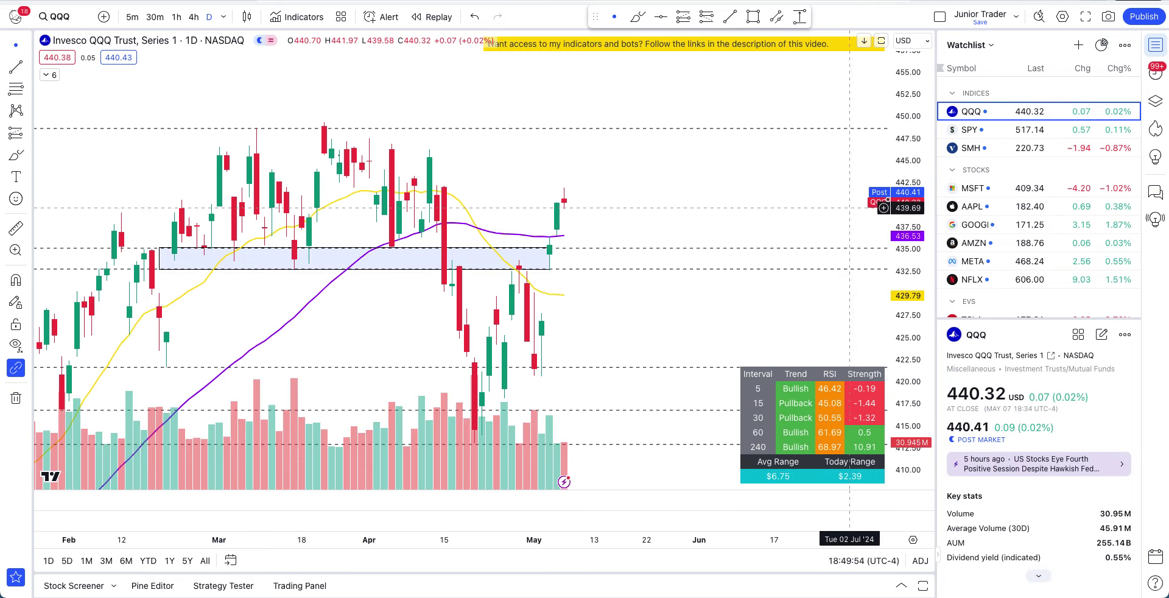
pyautogui.moveTo(924, 122); pyautogui.dragTo(924, 290)
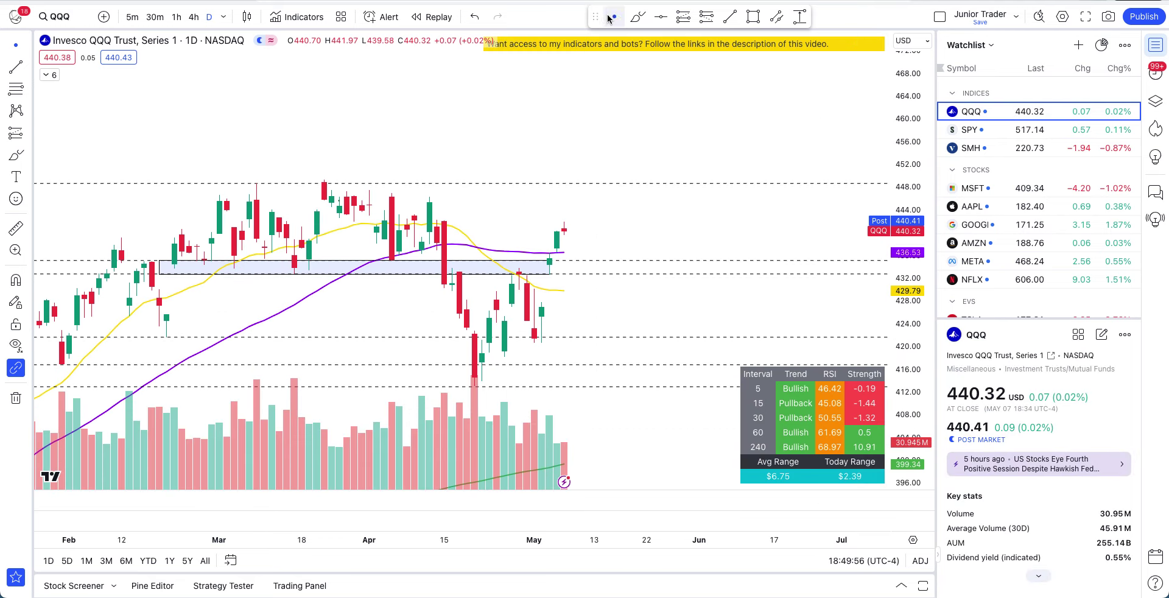
pyautogui.moveTo(538, 132); pyautogui.dragTo(496, 97)
# - Brush a line along the blue zone's lower edge near 432 and a pullback to it from QQQ's latest candle, and undo both strokes
pyautogui.click(639, 17)
pyautogui.moveTo(529, 239); pyautogui.dragTo(613, 246)
pyautogui.moveTo(523, 193); pyautogui.dragTo(538, 239)
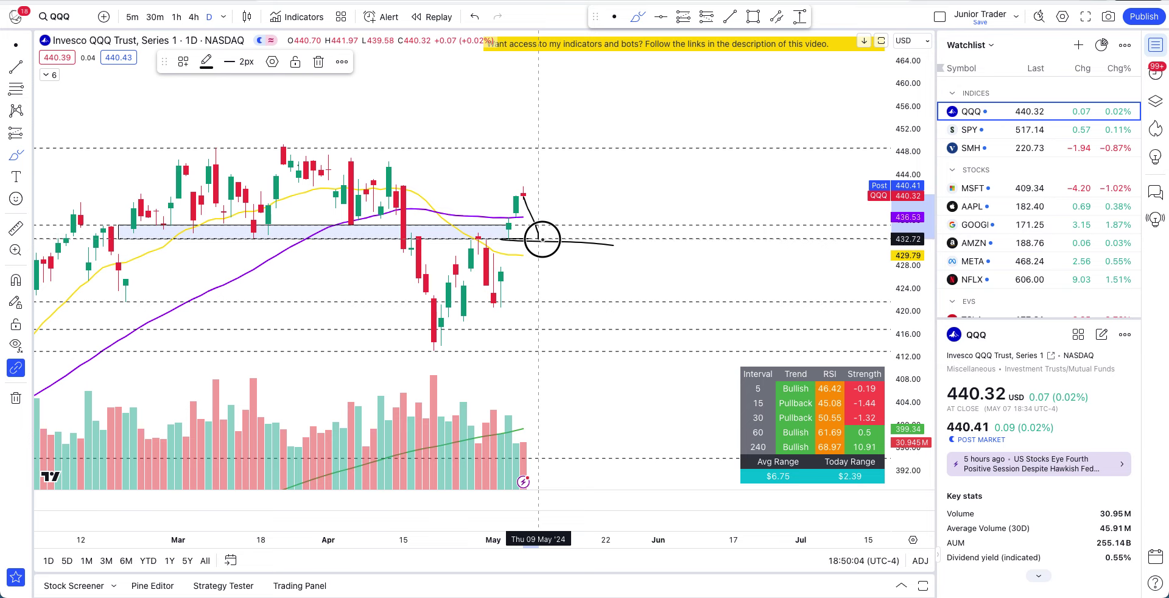
pyautogui.press('super+z')
pyautogui.press('super+z')
# - Sketch QQQ's projected dip to the zone and rally to about 450, brush a line along the 433 level, and remove the strokes
pyautogui.moveTo(530, 200)
pyautogui.mouseDown()
pyautogui.moveTo(546, 244)
pyautogui.moveTo(616, 140)
pyautogui.mouseUp()
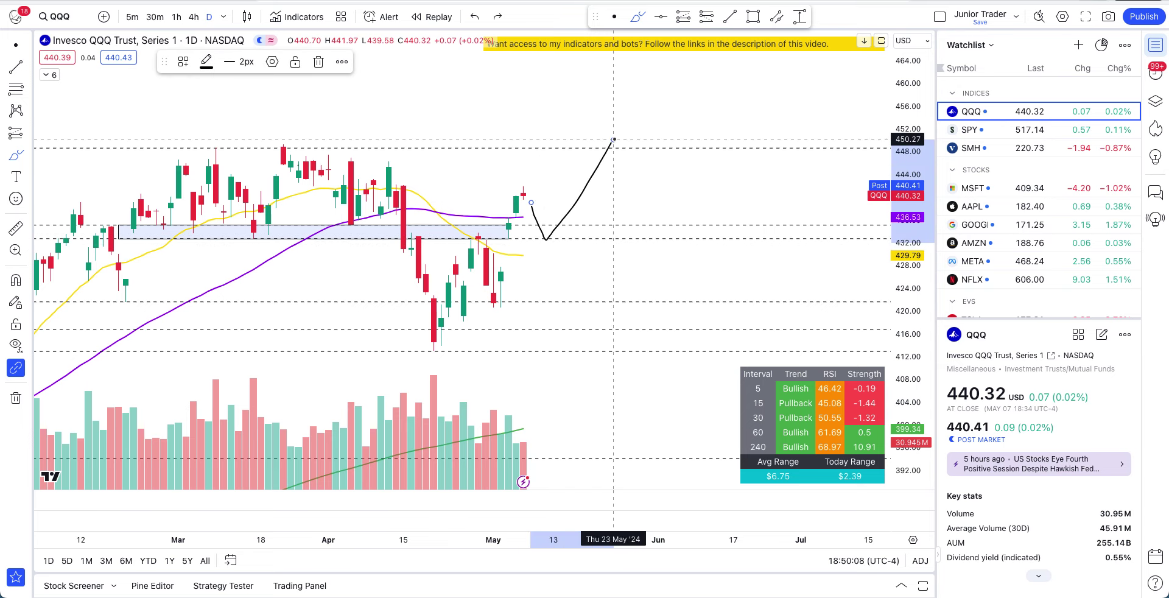
pyautogui.press('super+z')
pyautogui.moveTo(530, 239); pyautogui.dragTo(587, 238)
pyautogui.press('Escape')
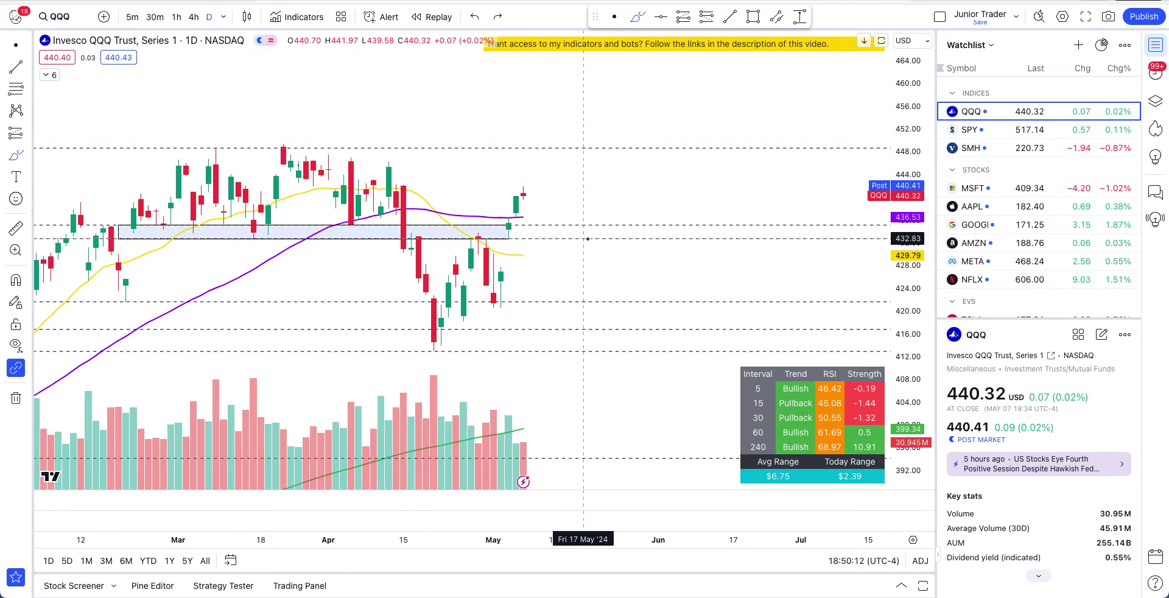
# - On SPY's daily chart, brush a pullback from the latest candle and the rebound from the April low, and undo both strokes
pyautogui.click(989, 128)
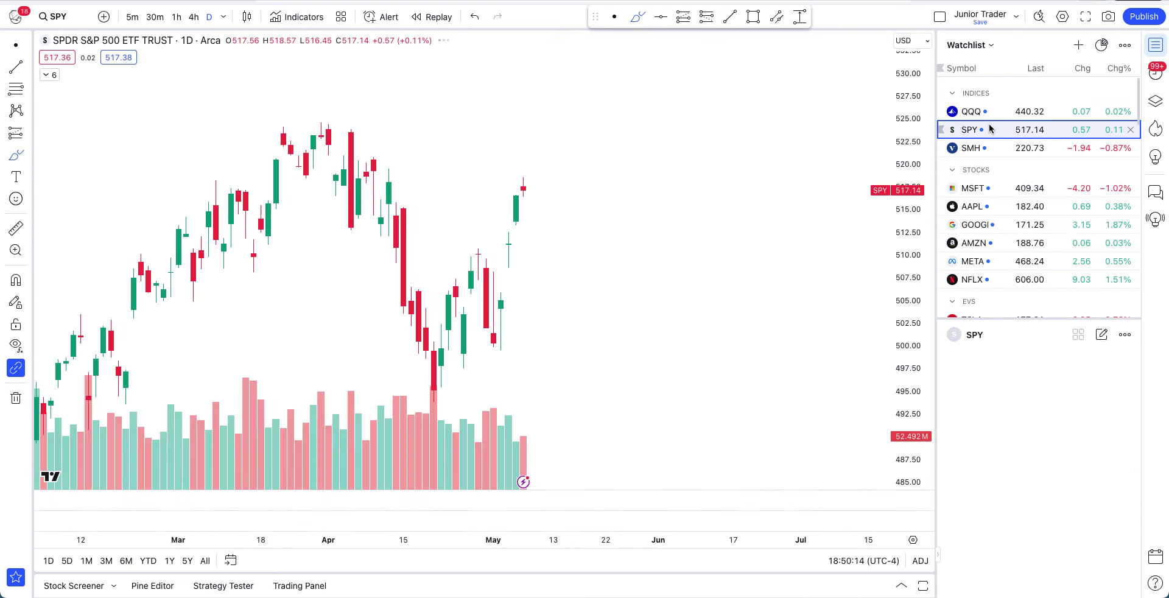
pyautogui.moveTo(909, 87); pyautogui.dragTo(910, 116)
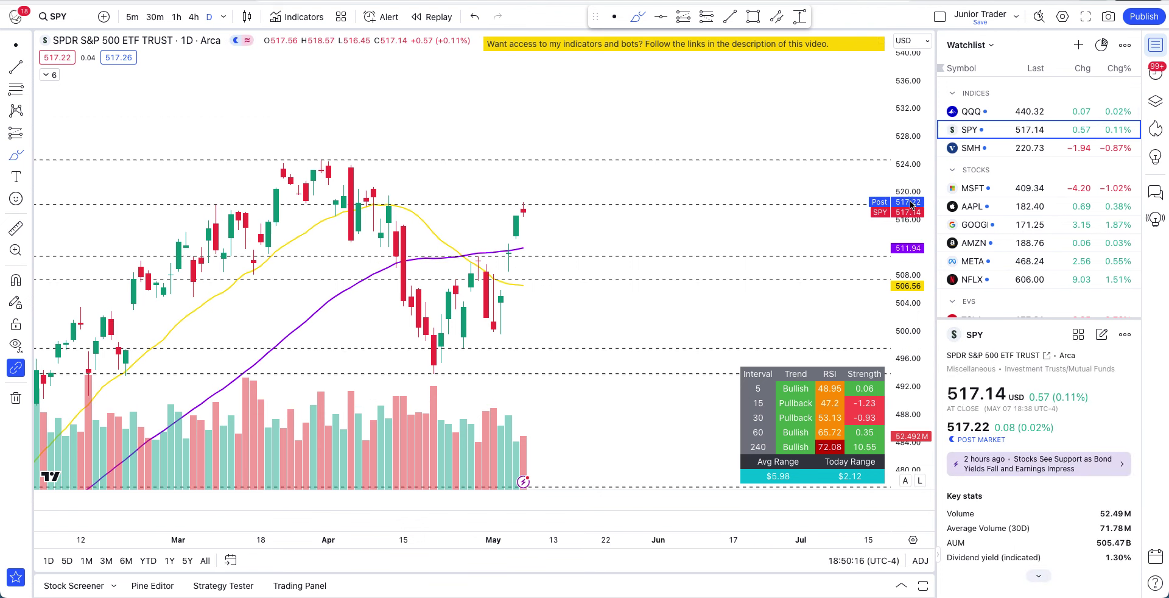
pyautogui.moveTo(529, 211)
pyautogui.mouseDown()
pyautogui.moveTo(540, 260)
pyautogui.moveTo(553, 255)
pyautogui.mouseUp()
pyautogui.hotkey('ctrl', 'z')
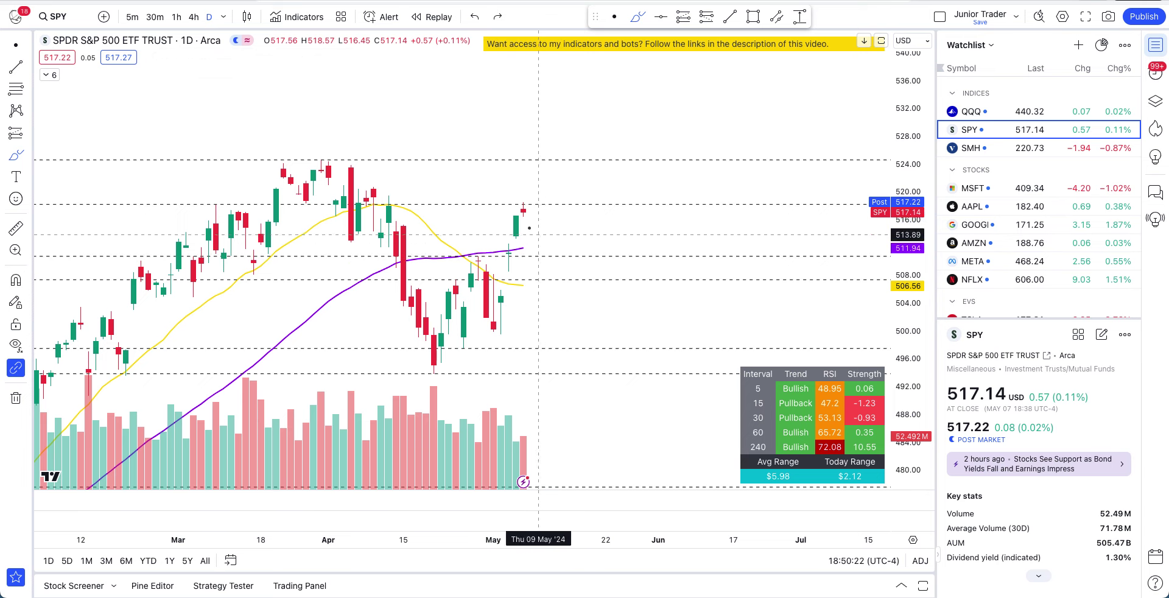
pyautogui.moveTo(403, 368); pyautogui.dragTo(526, 189)
pyautogui.hotkey('ctrl', 'z')
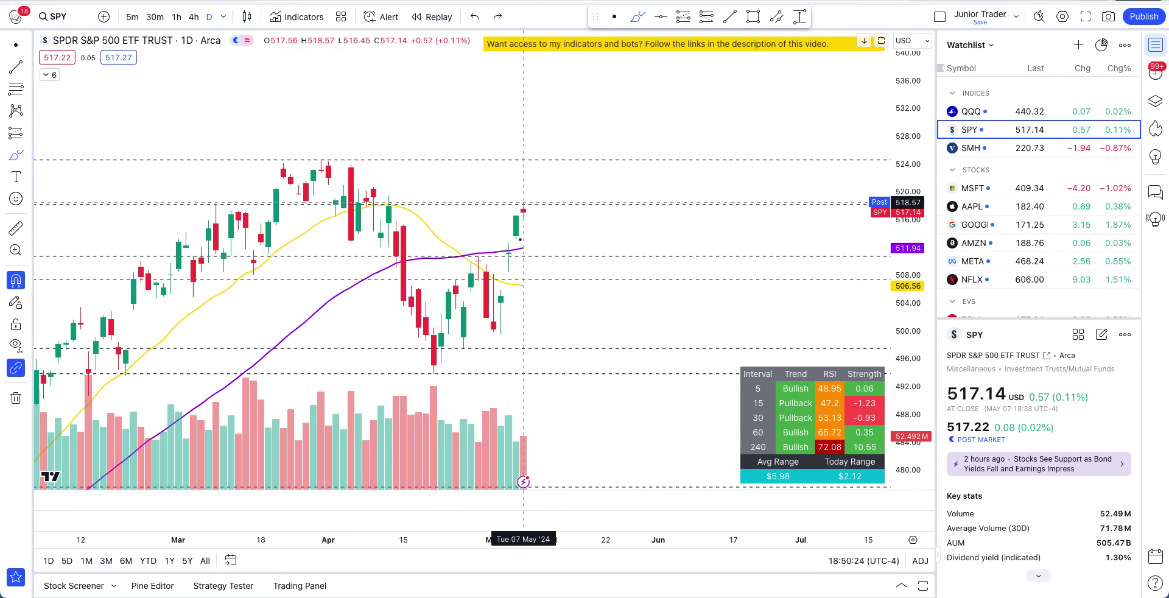
# - Brush the dashed support level near 511 on SPY and a projected dip and rally to about 526.5, undoing each stroke
pyautogui.moveTo(514, 254); pyautogui.dragTo(609, 256)
pyautogui.hotkey('ctrl', 'z')
pyautogui.moveTo(524, 214)
pyautogui.mouseDown()
pyautogui.moveTo(533, 239)
pyautogui.moveTo(557, 239)
pyautogui.moveTo(644, 147)
pyautogui.mouseUp()
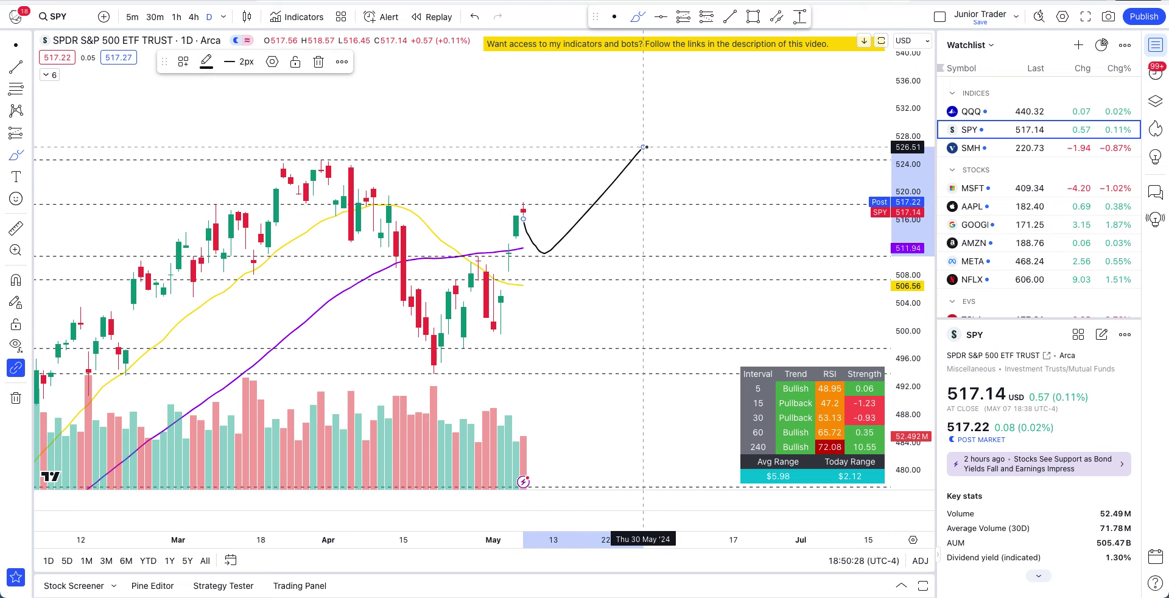
pyautogui.hotkey('ctrl', 'z')
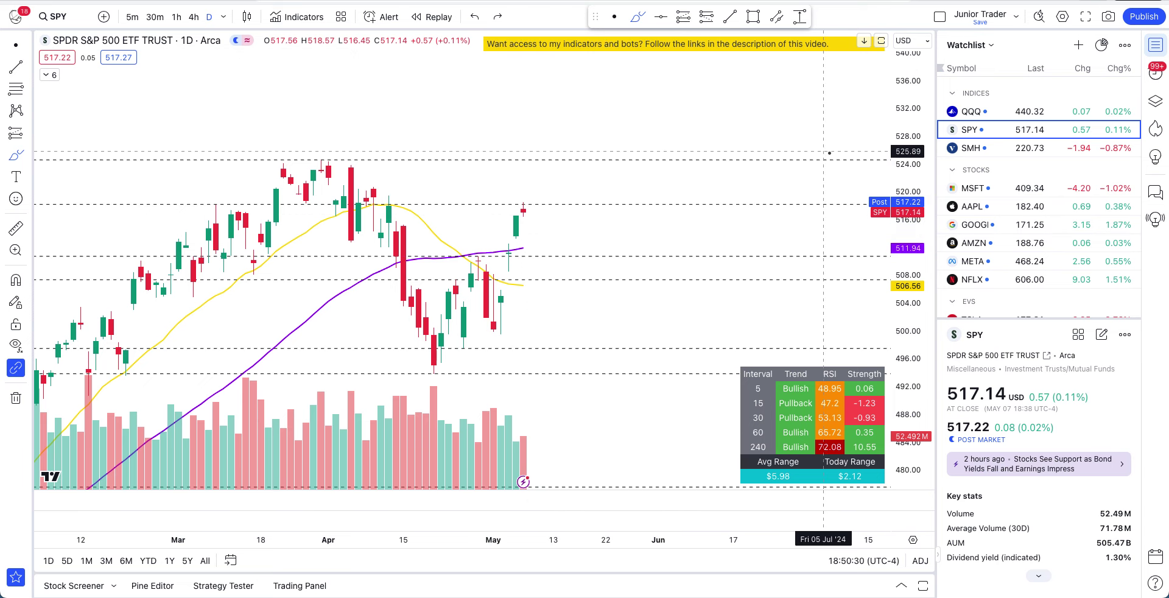
# - Switch the chart from SPY back to NVDA using the semiconductors in the watchlist
pyautogui.scroll(-5, 1003, 239)
pyautogui.scroll(-2, 1004, 239)
pyautogui.click(1001, 86)
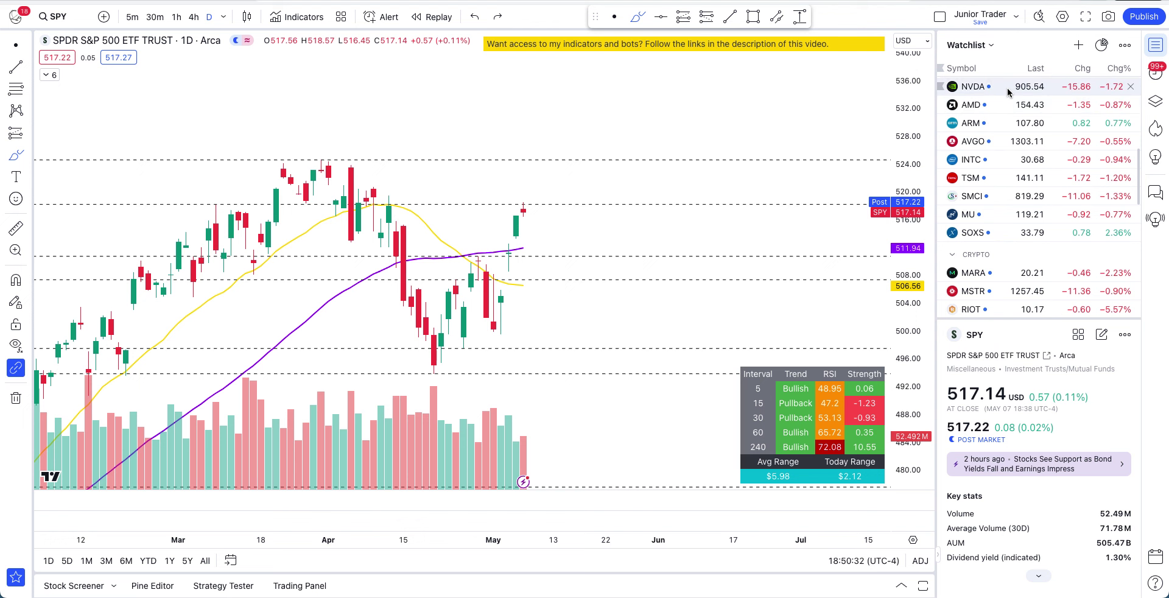